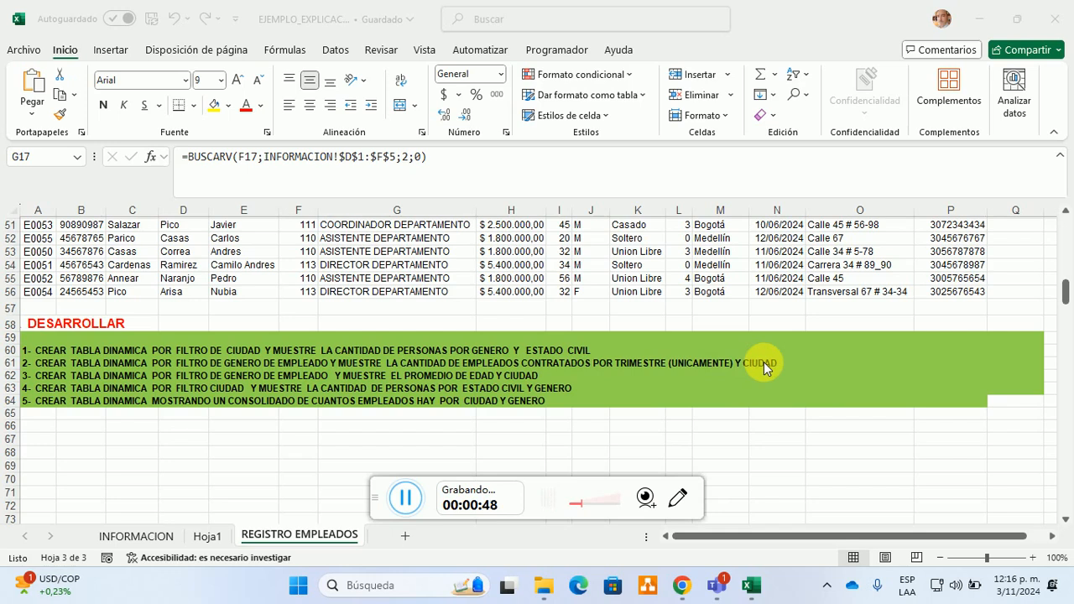
Step: Examine the employee records, especially the Contrato dates, and the list of pivot table exercises below them
{"action": "scroll", "coordinate": [733, 315], "scroll_direction": "up", "scroll_amount": 2}
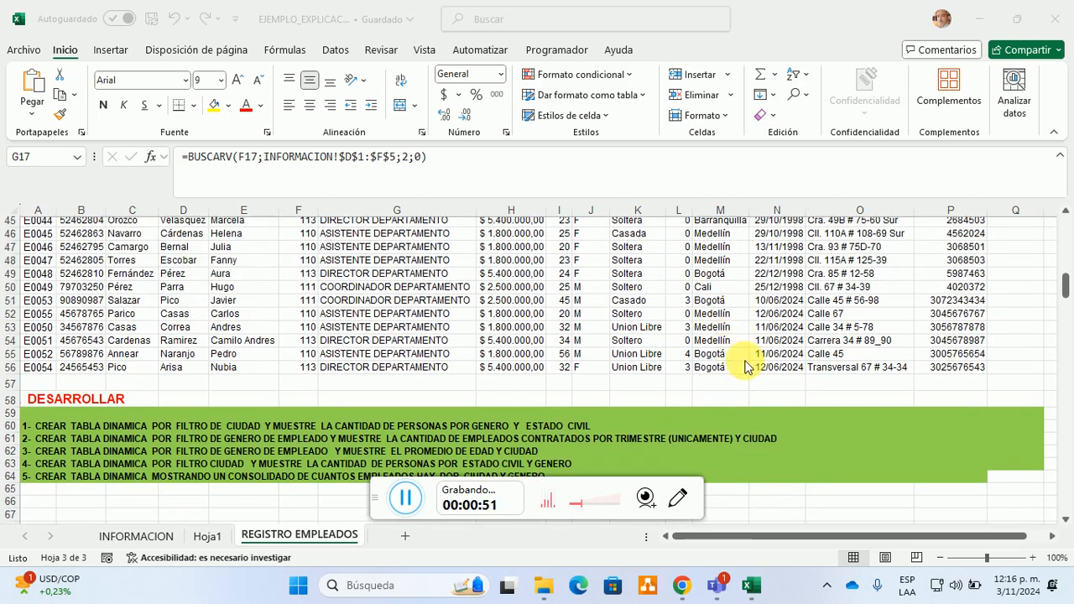
{"action": "scroll", "coordinate": [818, 388], "scroll_direction": "up", "scroll_amount": 15}
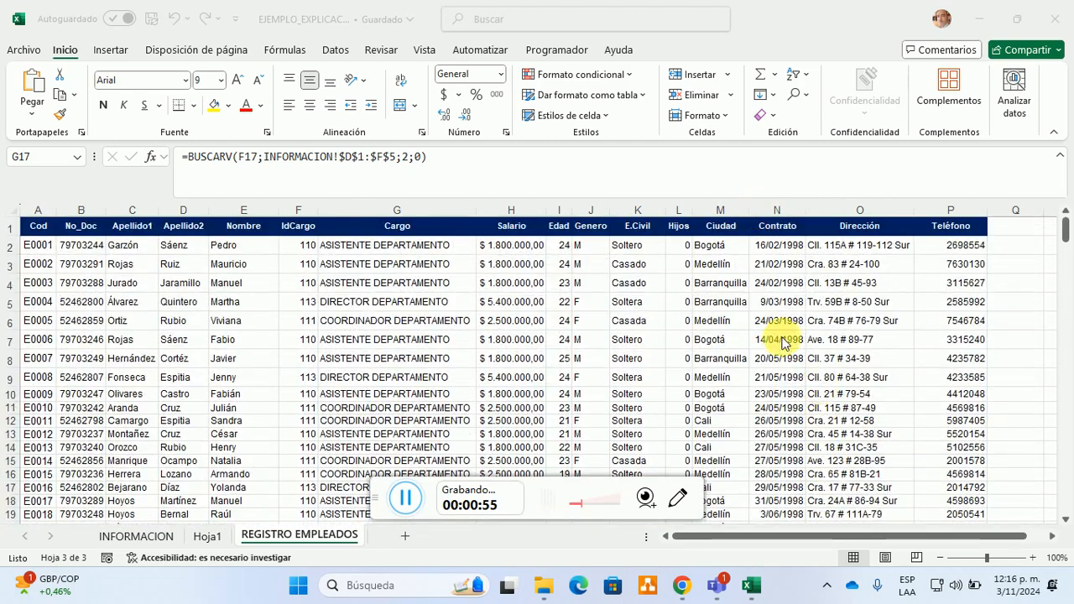
{"action": "scroll", "coordinate": [819, 360], "scroll_direction": "down", "scroll_amount": 1}
{"action": "scroll", "coordinate": [819, 361], "scroll_direction": "down", "scroll_amount": 2}
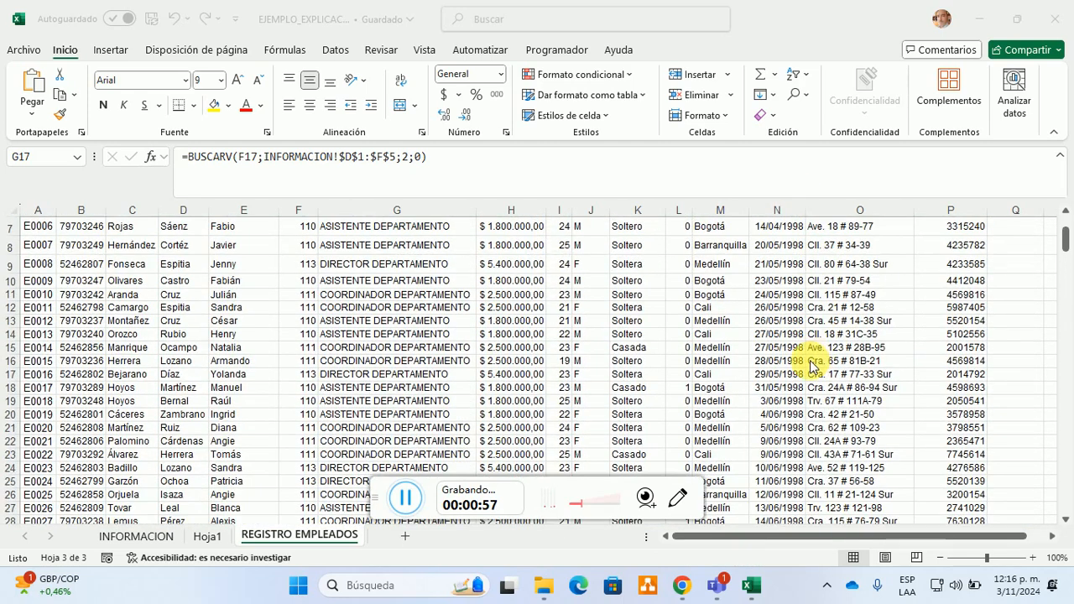
{"action": "scroll", "coordinate": [692, 394], "scroll_direction": "down", "scroll_amount": 15}
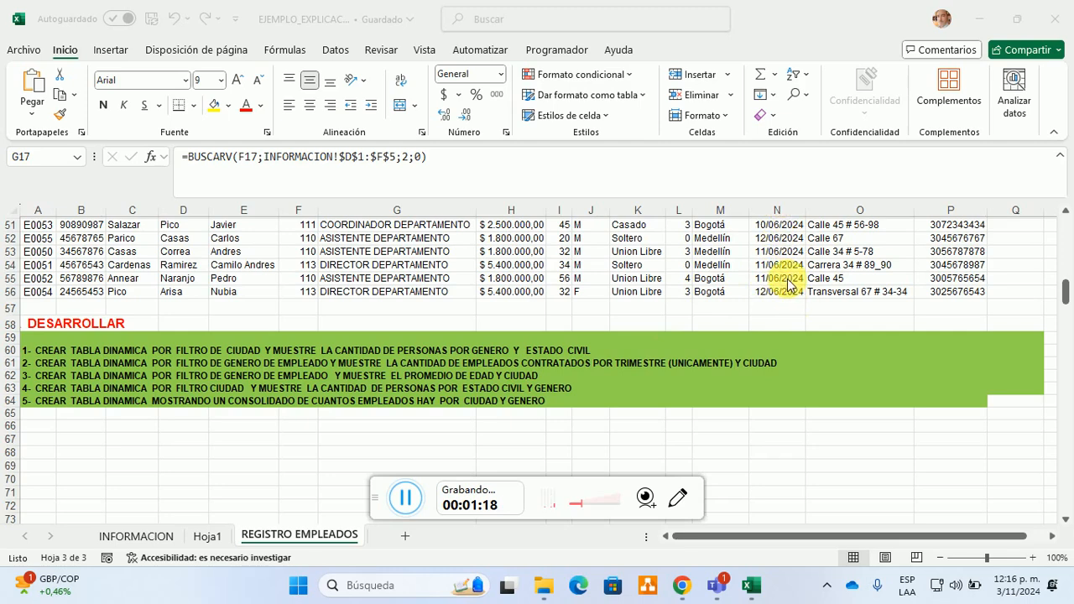
{"action": "scroll", "coordinate": [789, 284], "scroll_direction": "up", "scroll_amount": 17}
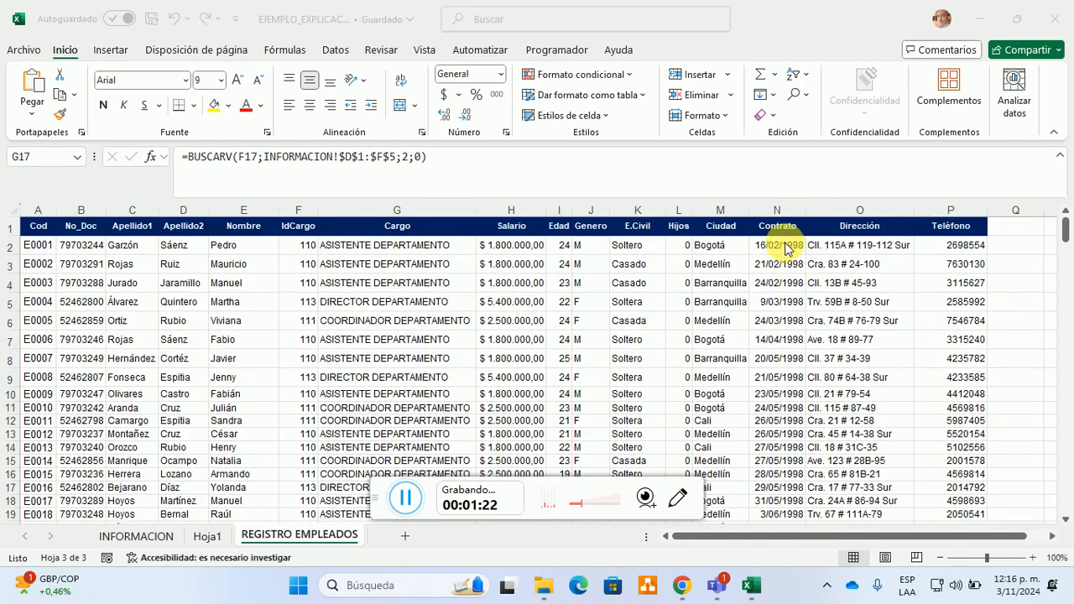
{"action": "scroll", "coordinate": [800, 391], "scroll_direction": "down", "scroll_amount": 1}
{"action": "scroll", "coordinate": [800, 391], "scroll_direction": "down", "scroll_amount": 13}
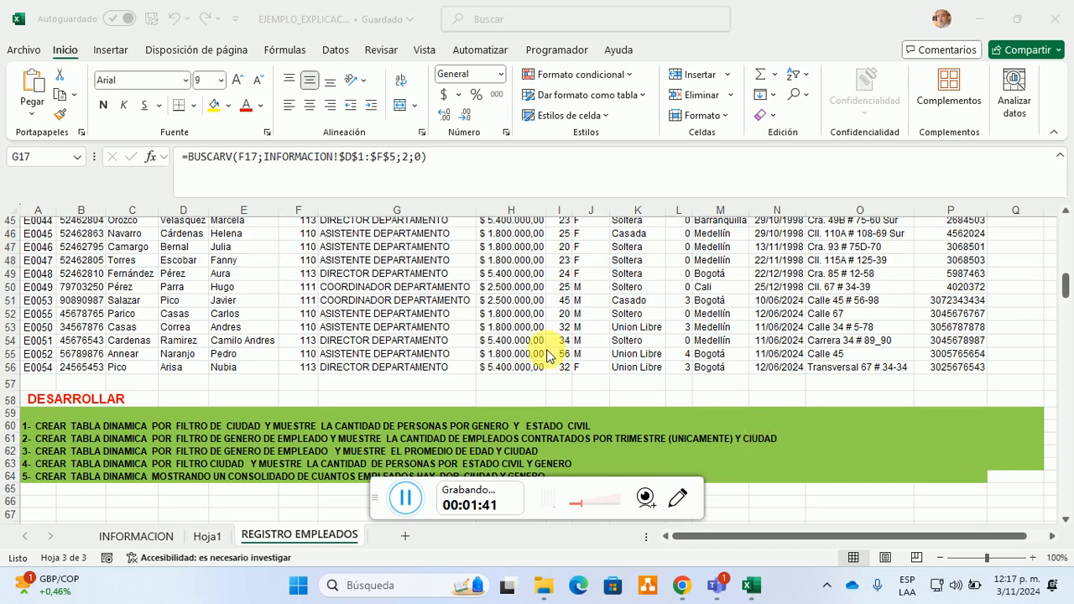
{"action": "scroll", "coordinate": [517, 357], "scroll_direction": "up", "scroll_amount": 2}
{"action": "scroll", "coordinate": [513, 359], "scroll_direction": "up", "scroll_amount": 3}
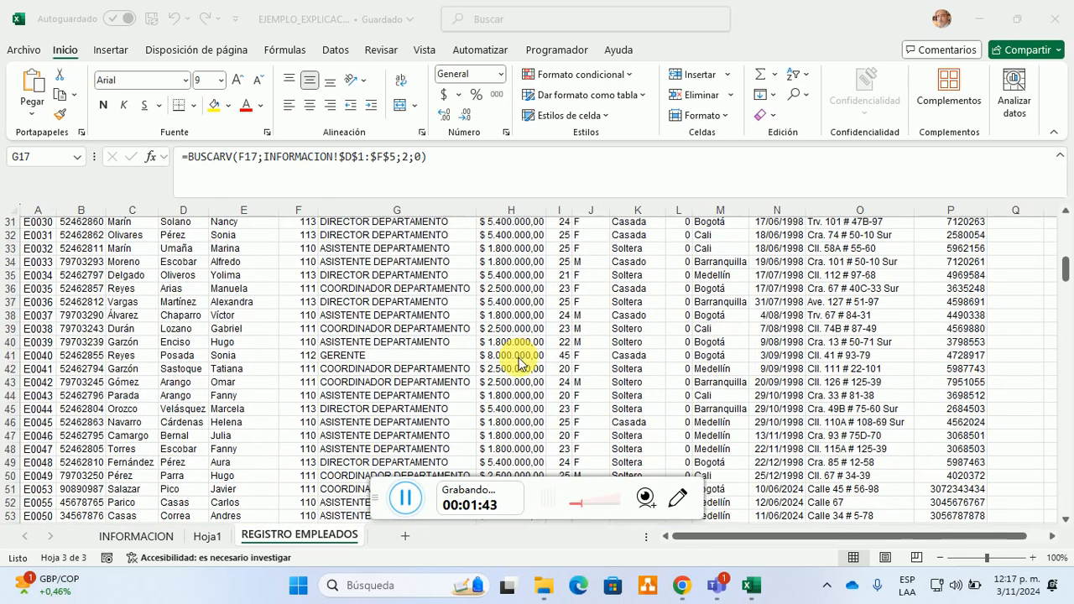
Step: Insert a pivot table from 'REGISTRO EMPLEADOS'!$A$1:$P$56, placed on the existing sheet at Hoja1!$A$14
{"action": "left_click", "coordinate": [327, 322]}
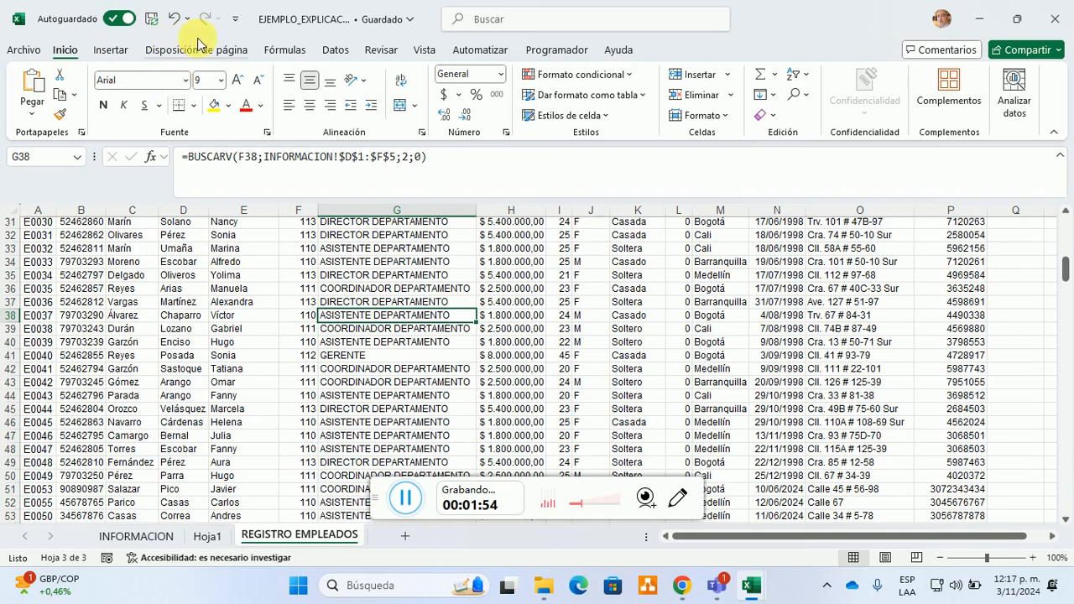
{"action": "left_click", "coordinate": [111, 50]}
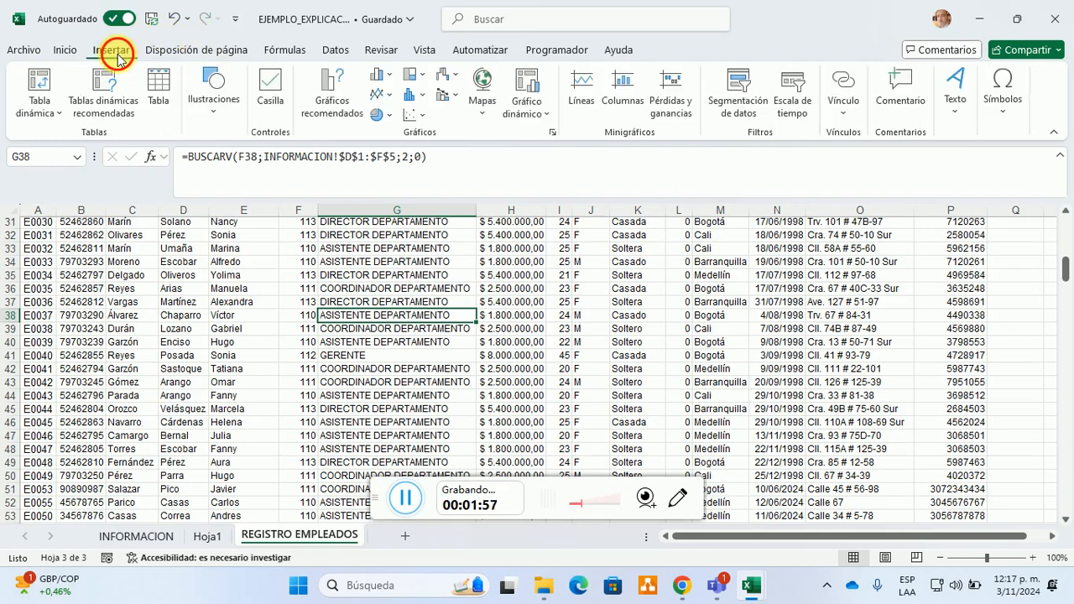
{"action": "left_click", "coordinate": [44, 86]}
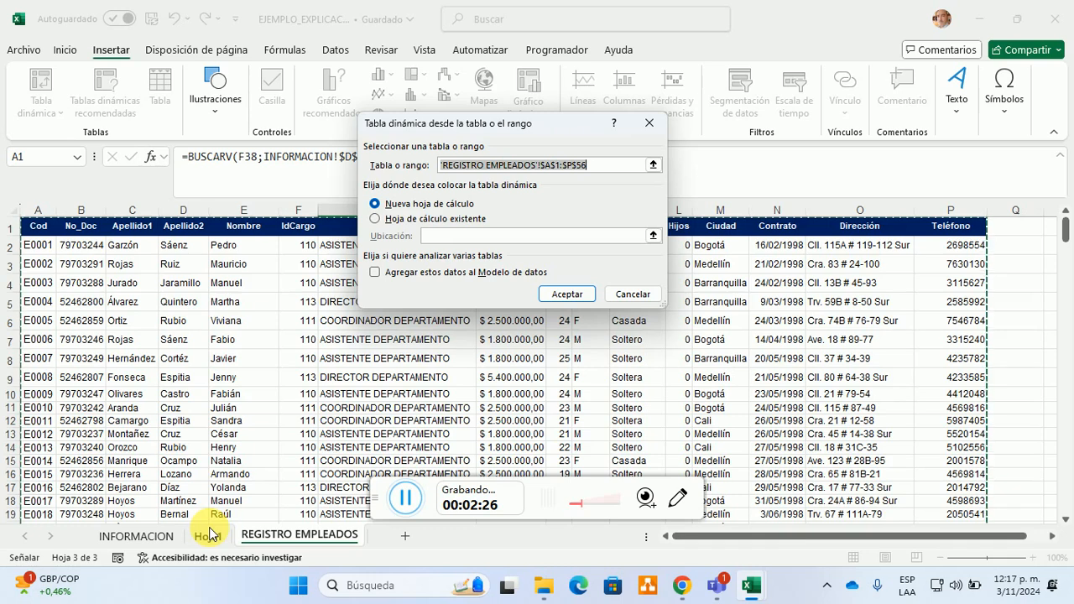
{"action": "left_click", "coordinate": [376, 220]}
{"action": "left_click", "coordinate": [376, 219]}
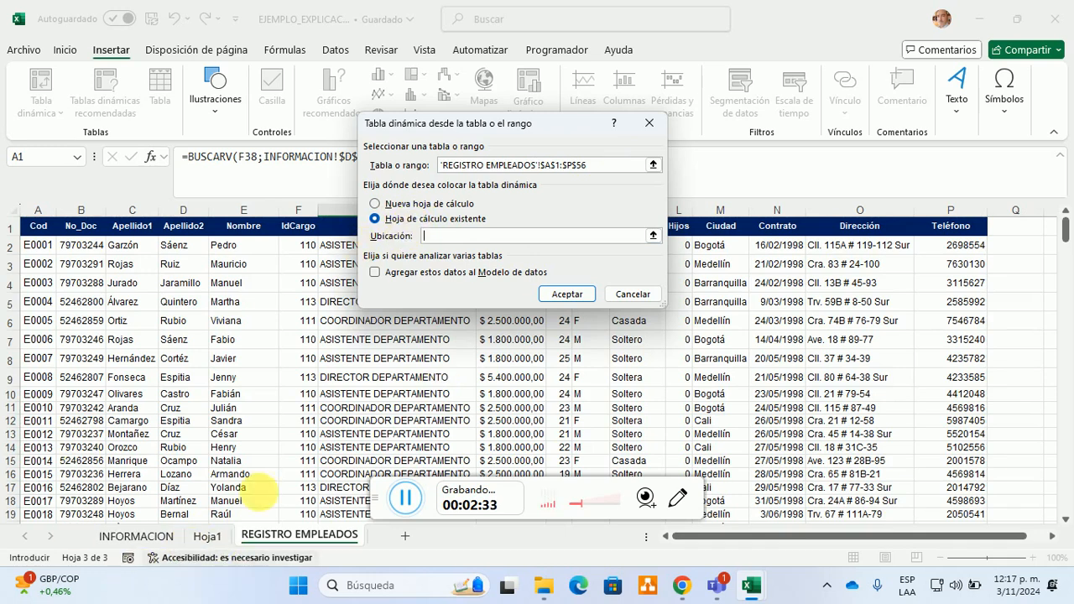
{"action": "left_click", "coordinate": [653, 237]}
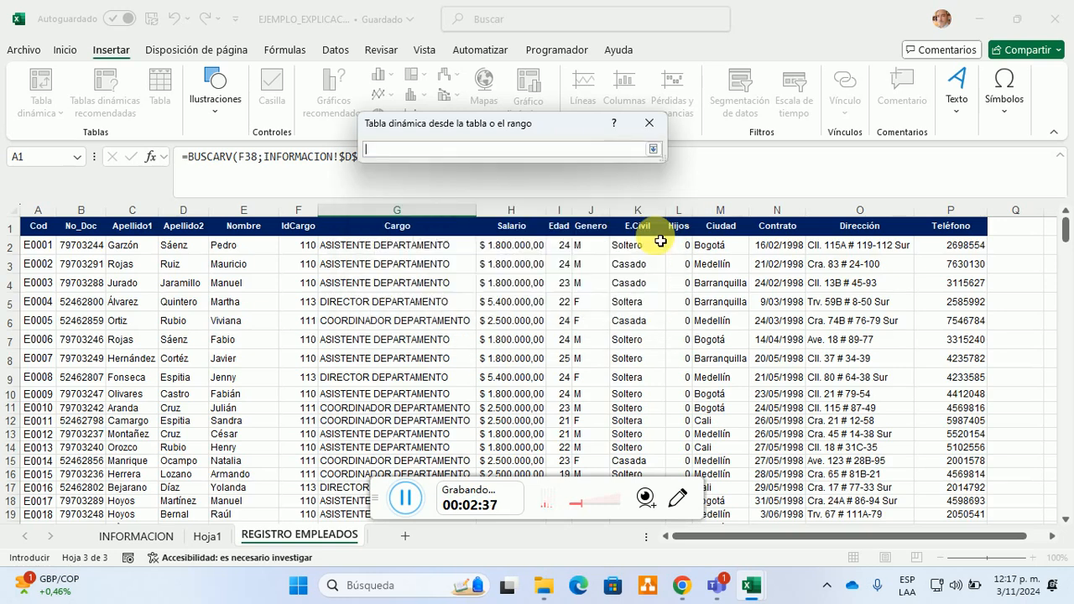
{"action": "left_click", "coordinate": [209, 536]}
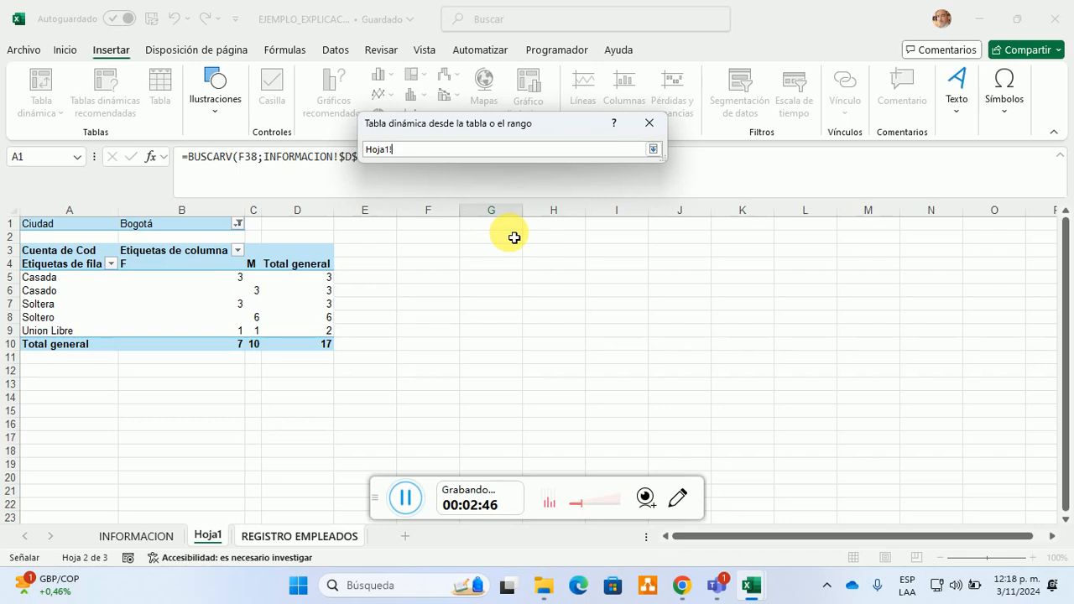
{"action": "left_click", "coordinate": [46, 404]}
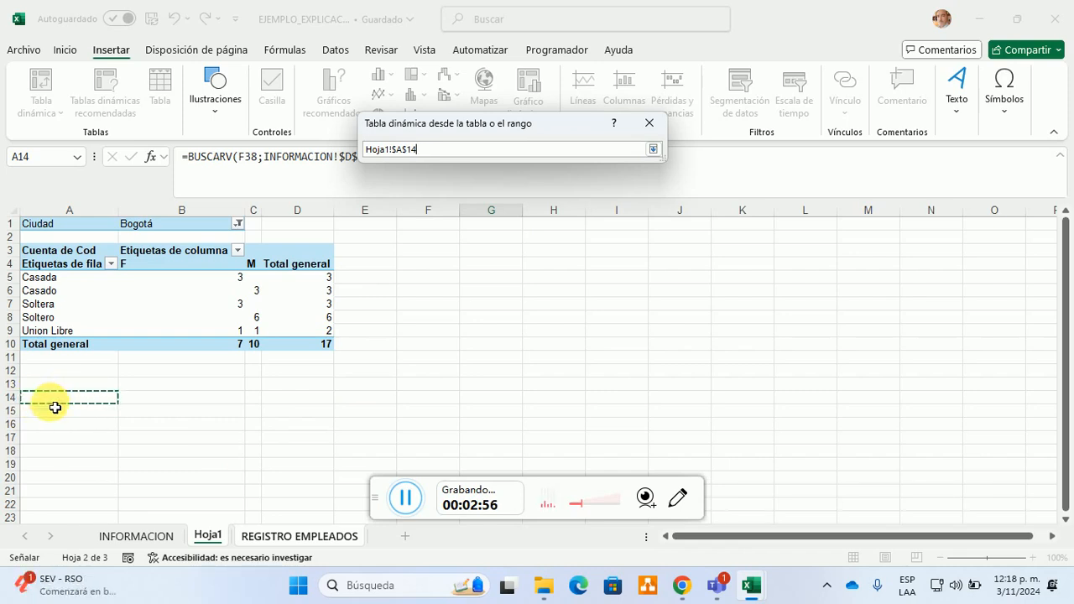
{"action": "left_click", "coordinate": [654, 150]}
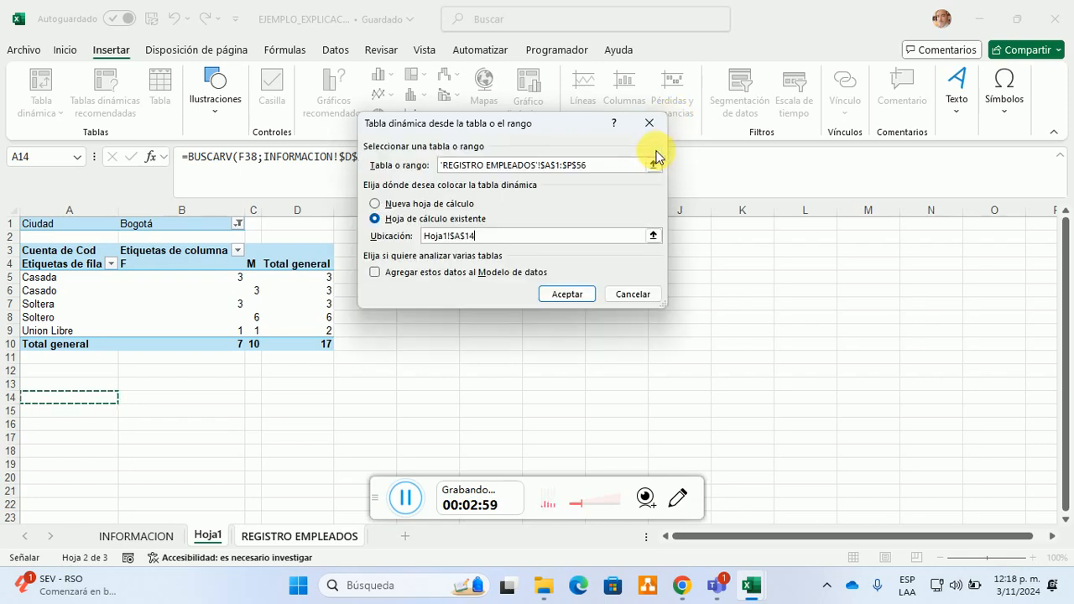
{"action": "left_click", "coordinate": [567, 295]}
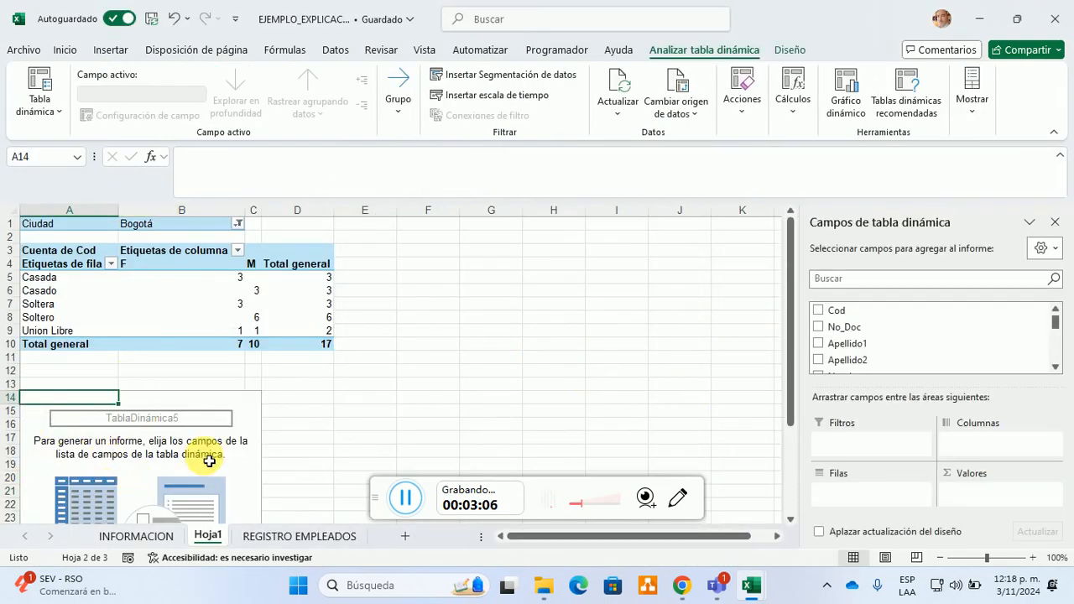
Step: Add the Contrato field to the rows of the new pivot table
{"action": "scroll", "coordinate": [204, 458], "scroll_direction": "down", "scroll_amount": 6}
{"action": "scroll", "coordinate": [174, 353], "scroll_direction": "up", "scroll_amount": 3}
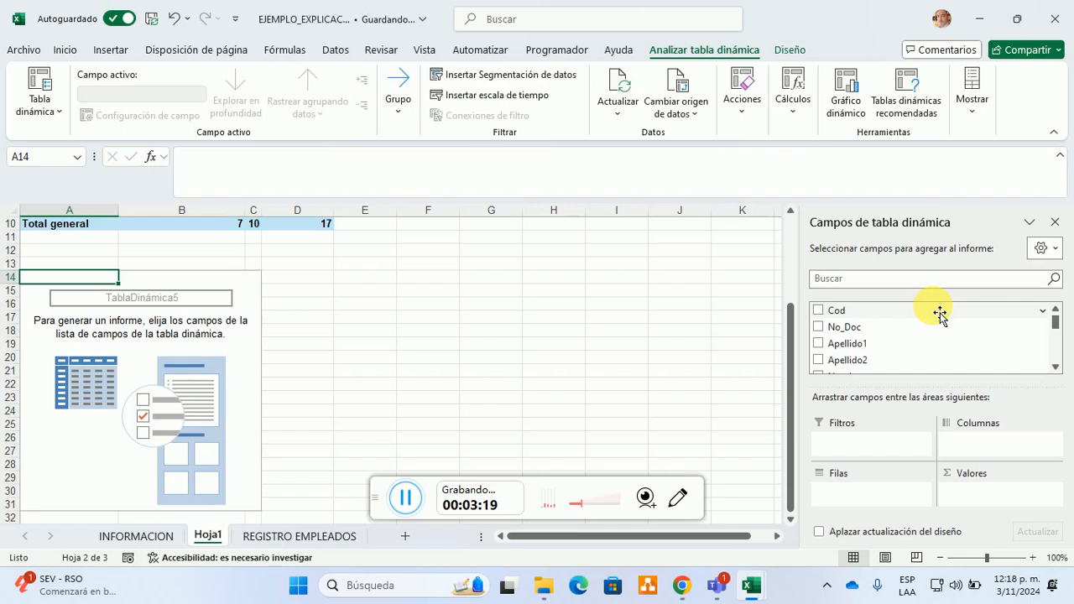
{"action": "scroll", "coordinate": [938, 356], "scroll_direction": "down", "scroll_amount": 5}
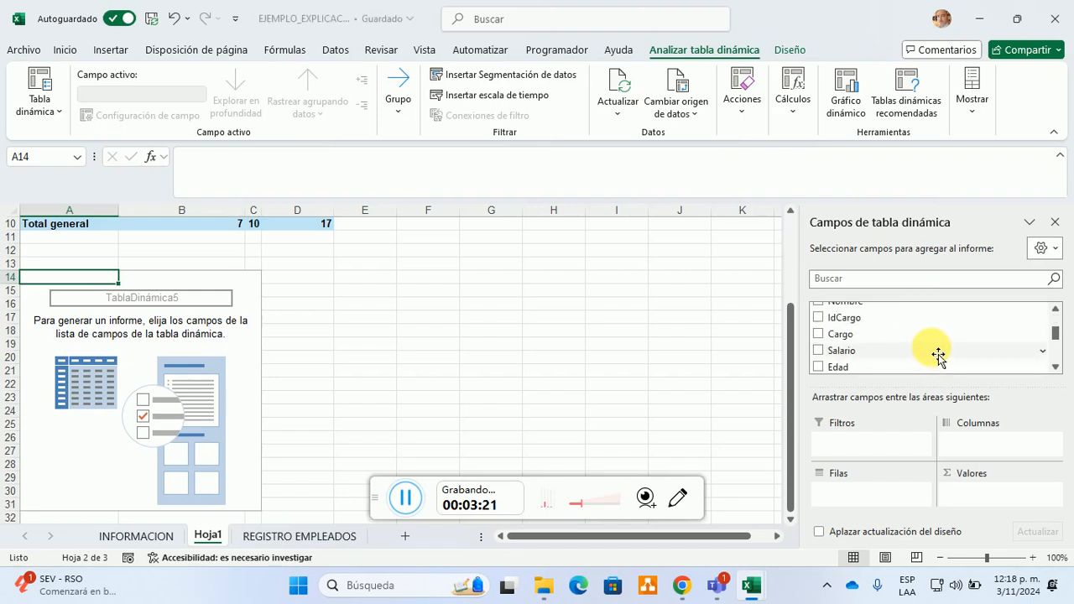
{"action": "scroll", "coordinate": [938, 355], "scroll_direction": "up", "scroll_amount": 3}
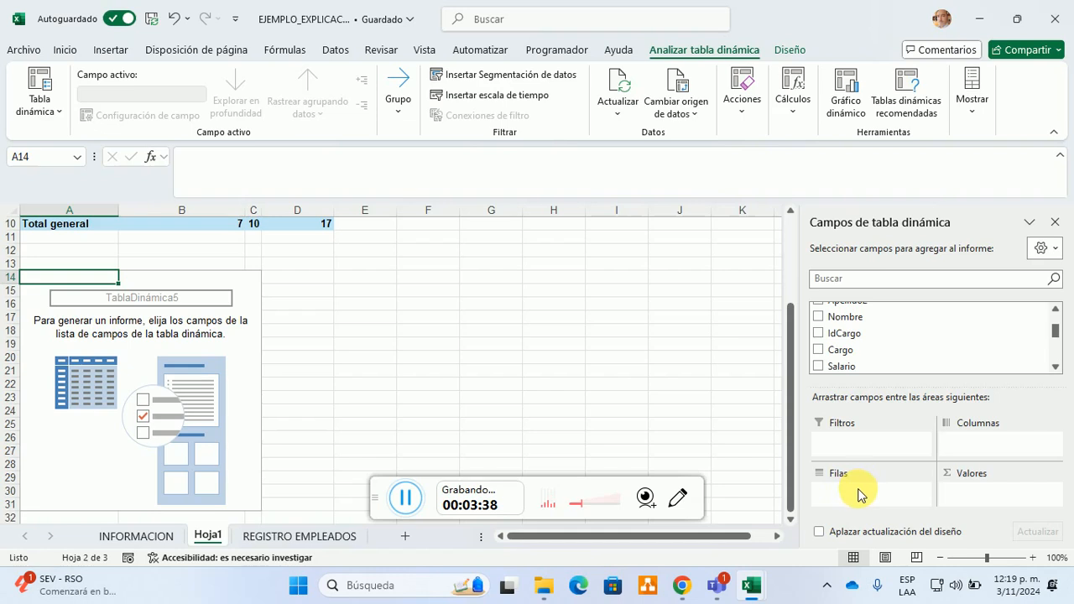
{"action": "scroll", "coordinate": [889, 349], "scroll_direction": "down", "scroll_amount": 2}
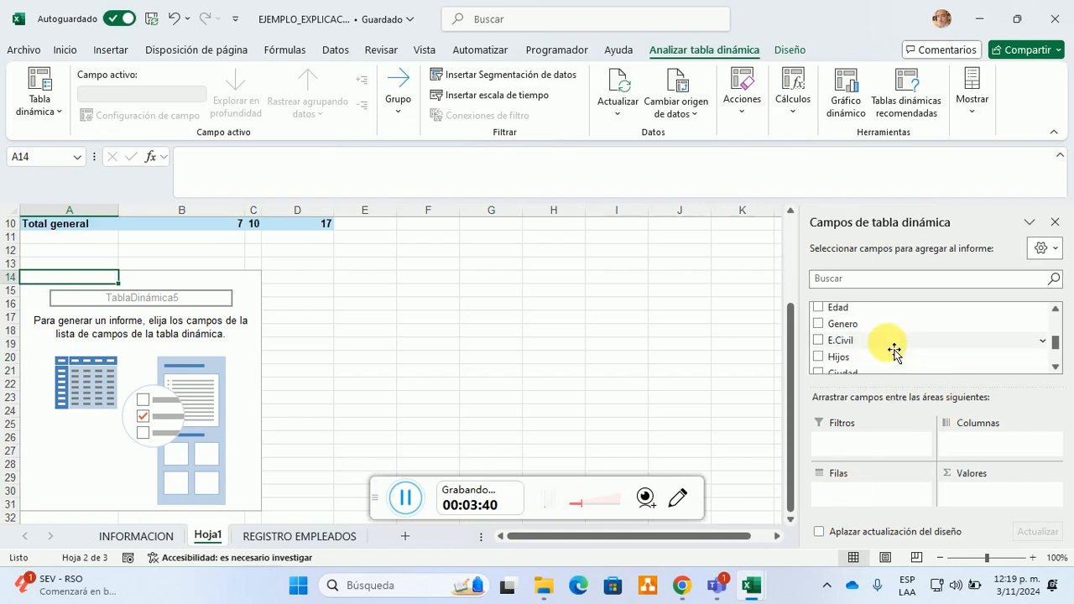
{"action": "scroll", "coordinate": [894, 353], "scroll_direction": "down", "scroll_amount": 3}
{"action": "scroll", "coordinate": [895, 353], "scroll_direction": "up", "scroll_amount": 2}
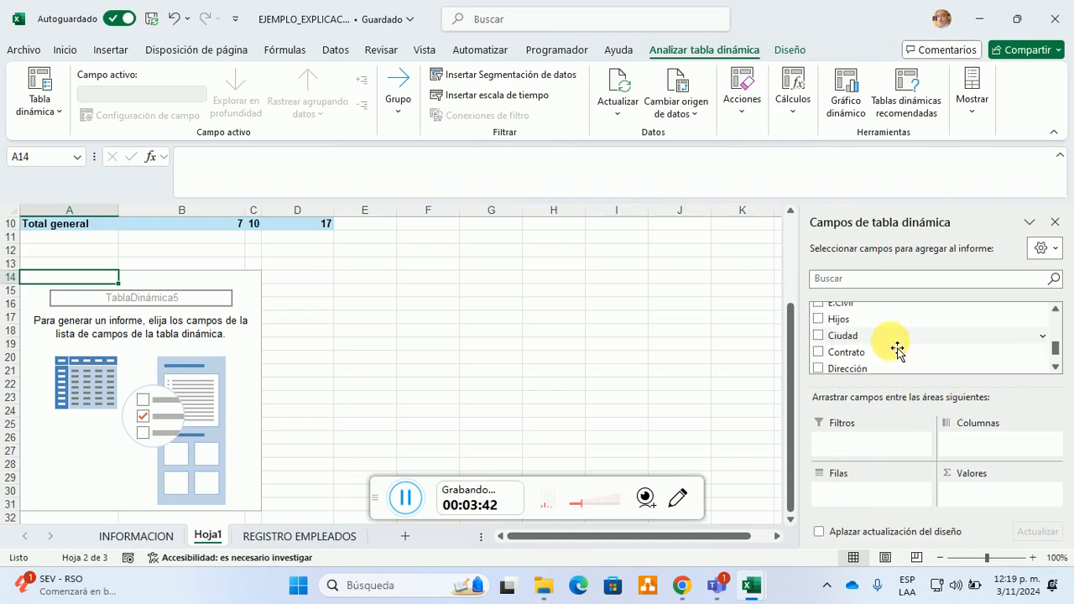
{"action": "scroll", "coordinate": [896, 350], "scroll_direction": "up", "scroll_amount": 1}
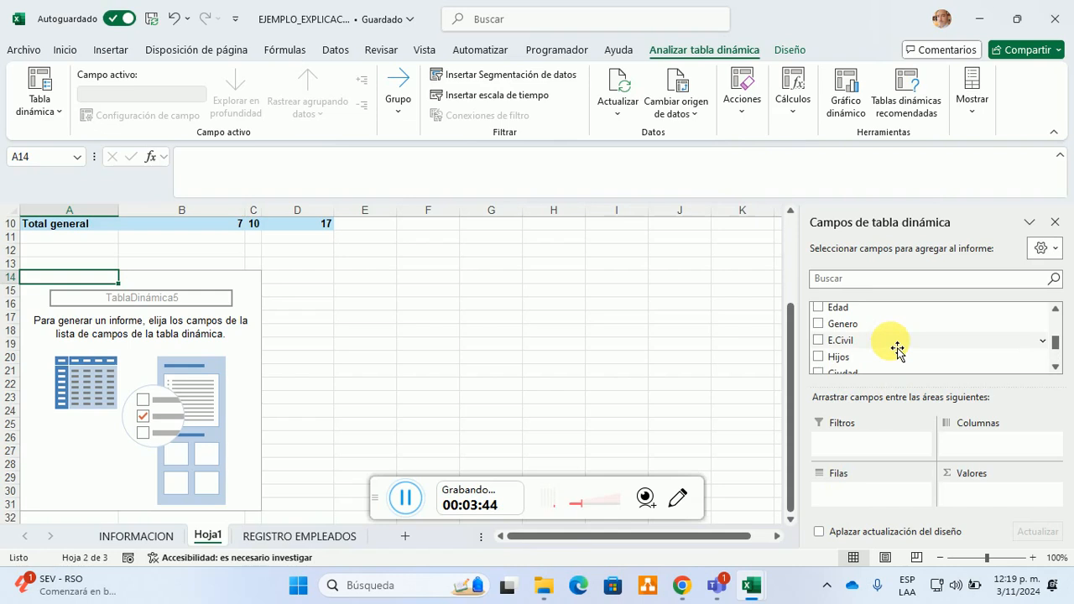
{"action": "scroll", "coordinate": [897, 350], "scroll_direction": "up", "scroll_amount": 1}
{"action": "scroll", "coordinate": [896, 350], "scroll_direction": "down", "scroll_amount": 4}
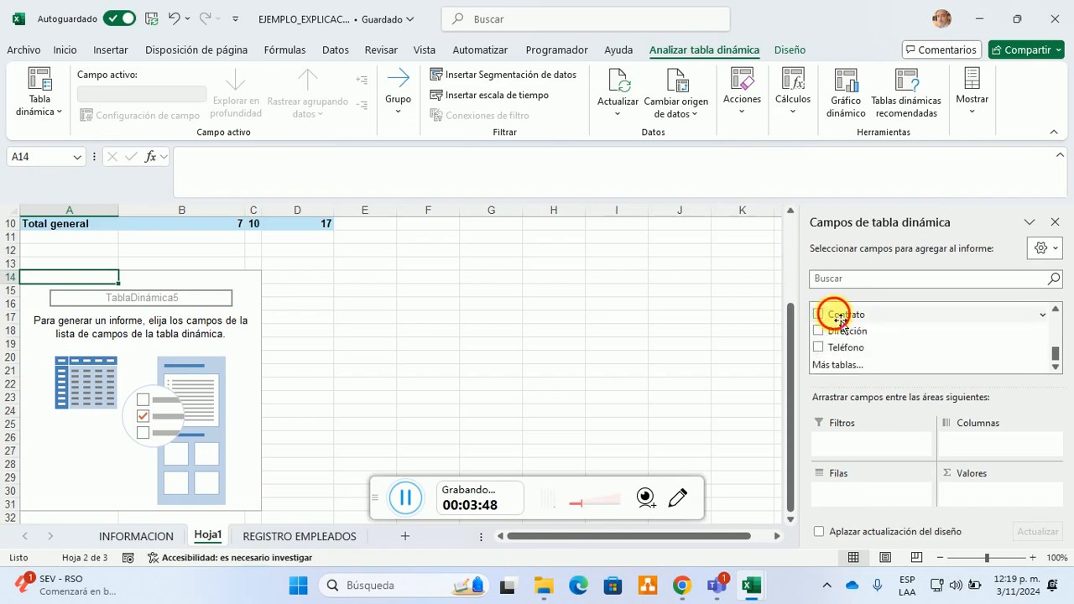
{"action": "left_click", "coordinate": [840, 319]}
{"action": "left_click_drag", "start_coordinate": [854, 321], "coordinate": [844, 497]}
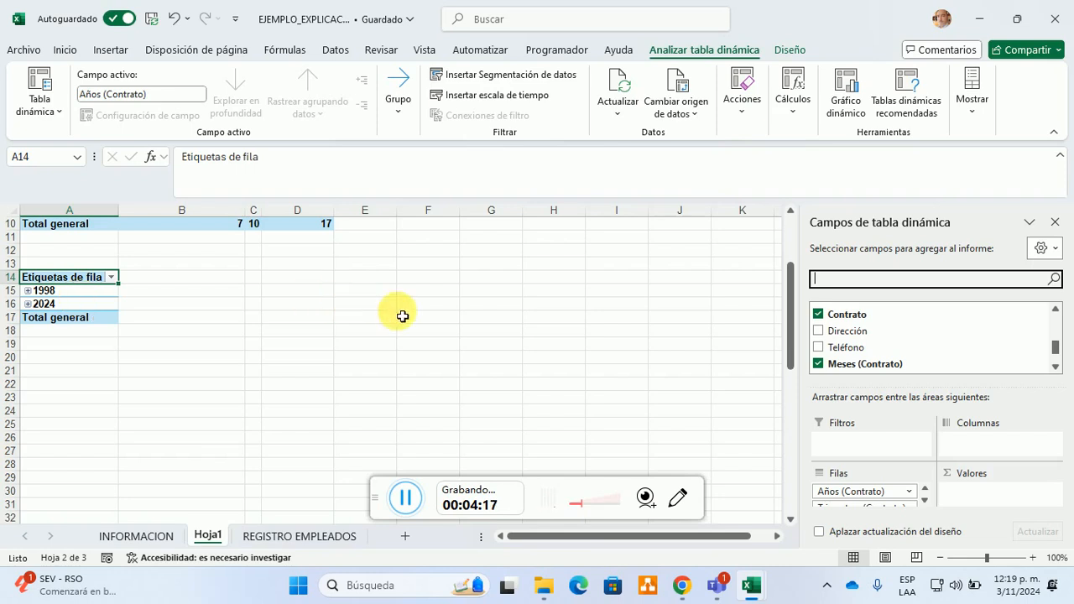
Step: Add the Ciudad field to the columns of the pivot table at A14
{"action": "scroll", "coordinate": [957, 342], "scroll_direction": "down", "scroll_amount": 1}
{"action": "scroll", "coordinate": [957, 342], "scroll_direction": "down", "scroll_amount": 1}
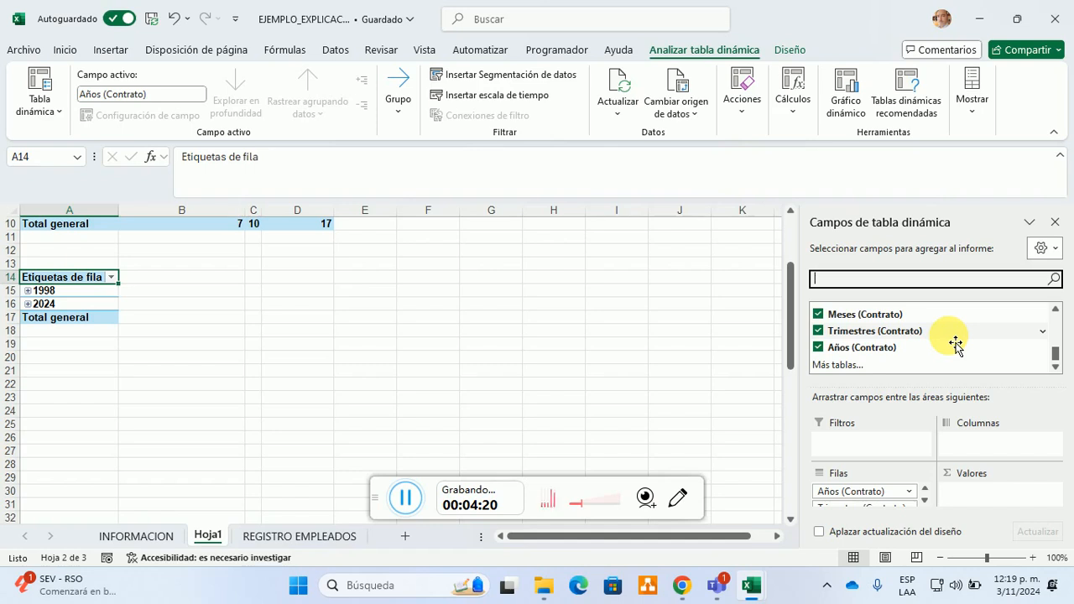
{"action": "scroll", "coordinate": [956, 342], "scroll_direction": "up", "scroll_amount": 2}
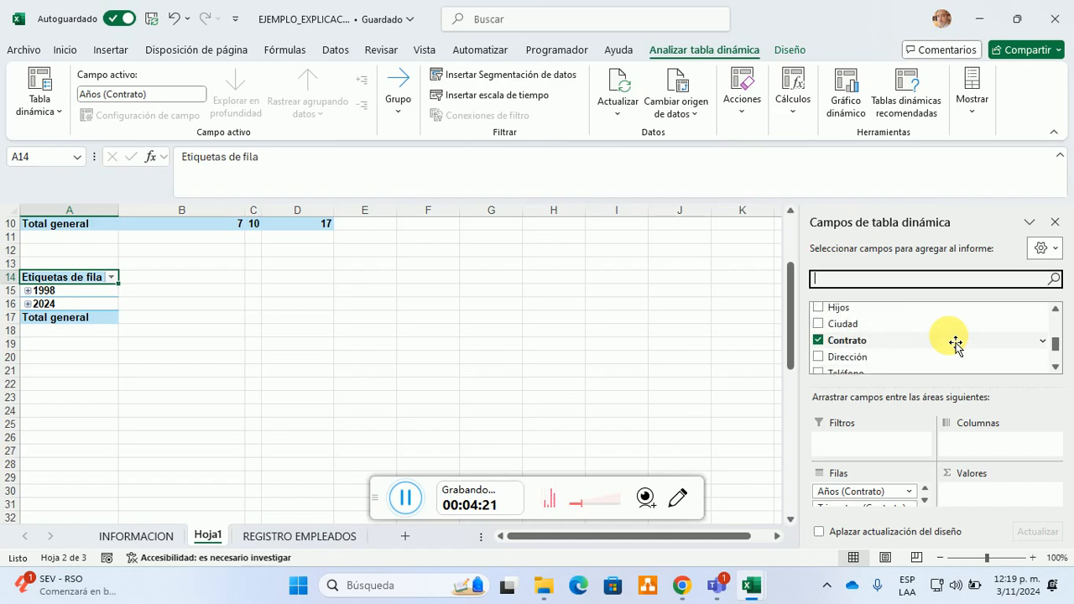
{"action": "left_click", "coordinate": [845, 329]}
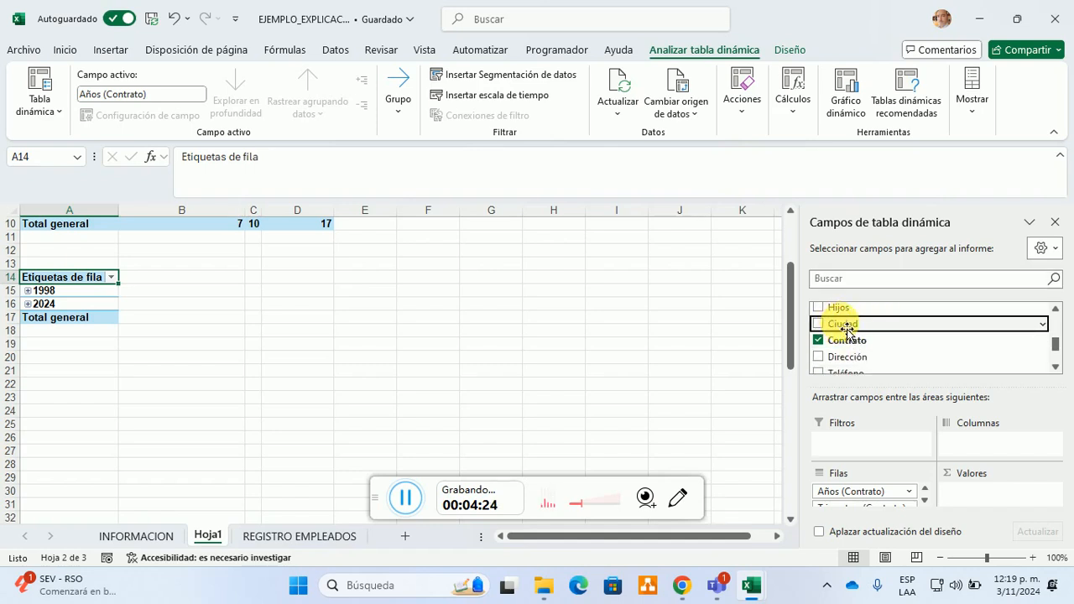
{"action": "left_click_drag", "start_coordinate": [850, 332], "coordinate": [994, 444]}
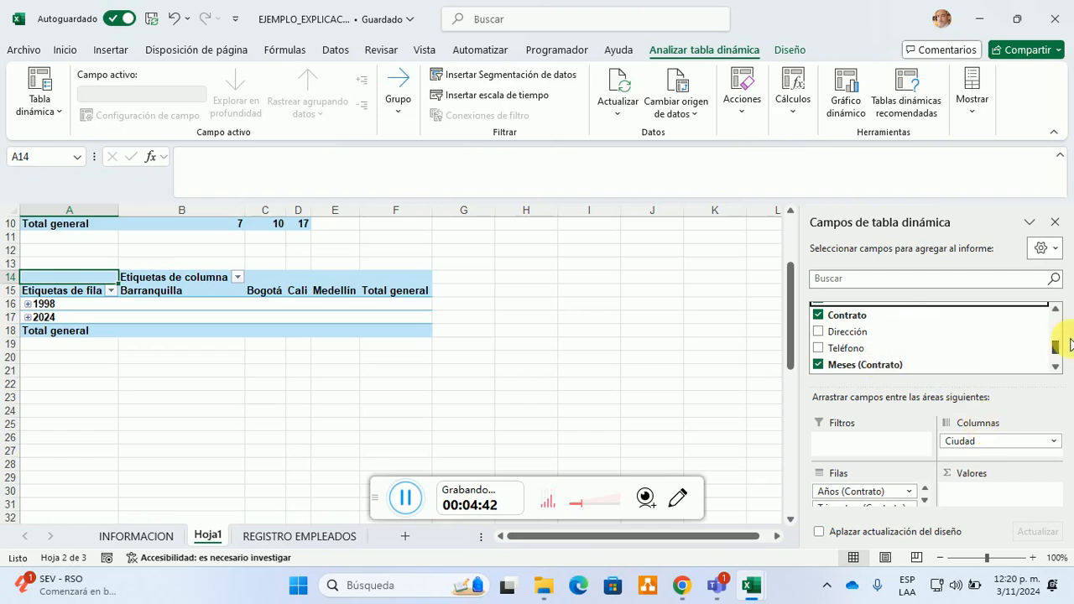
Step: Add the Cod field to the pivot table's values as a count of employees
{"action": "left_click_drag", "start_coordinate": [1059, 353], "coordinate": [1055, 319]}
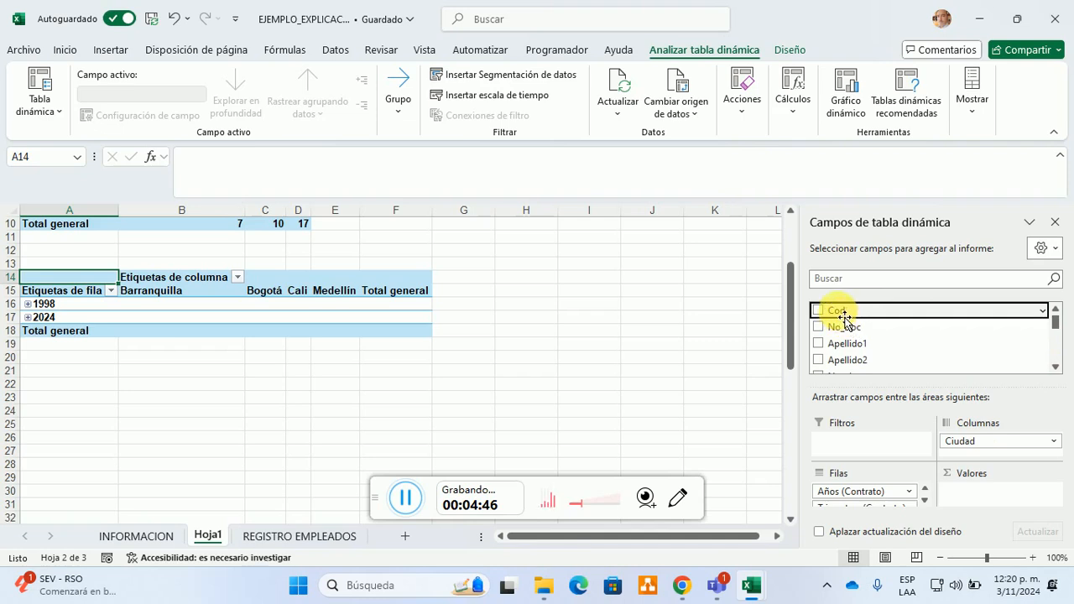
{"action": "left_click_drag", "start_coordinate": [844, 318], "coordinate": [976, 496]}
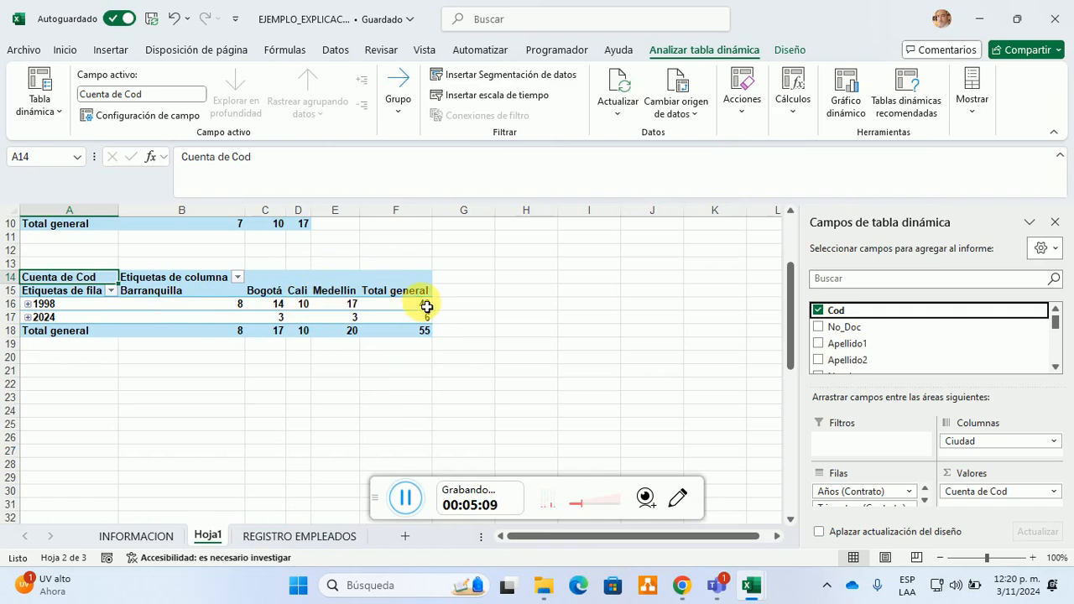
{"action": "mouse_move", "coordinate": [426, 307]}
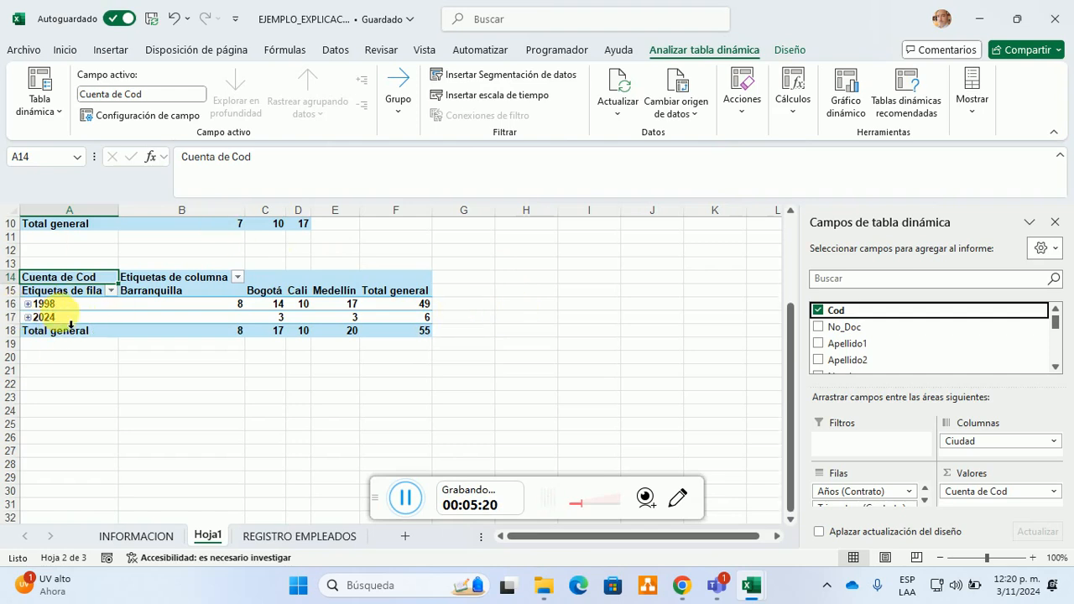
Step: Group the Contrato dates in the pivot table at A14 by Trimestres only, leaving out Meses and Años
{"action": "left_click", "coordinate": [50, 305]}
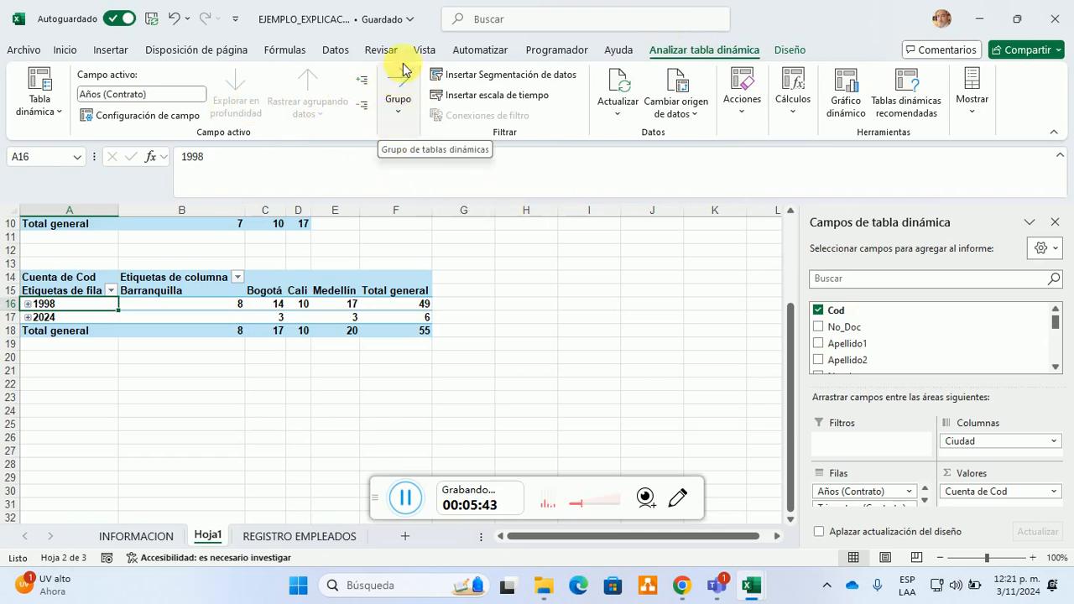
{"action": "left_click", "coordinate": [398, 112]}
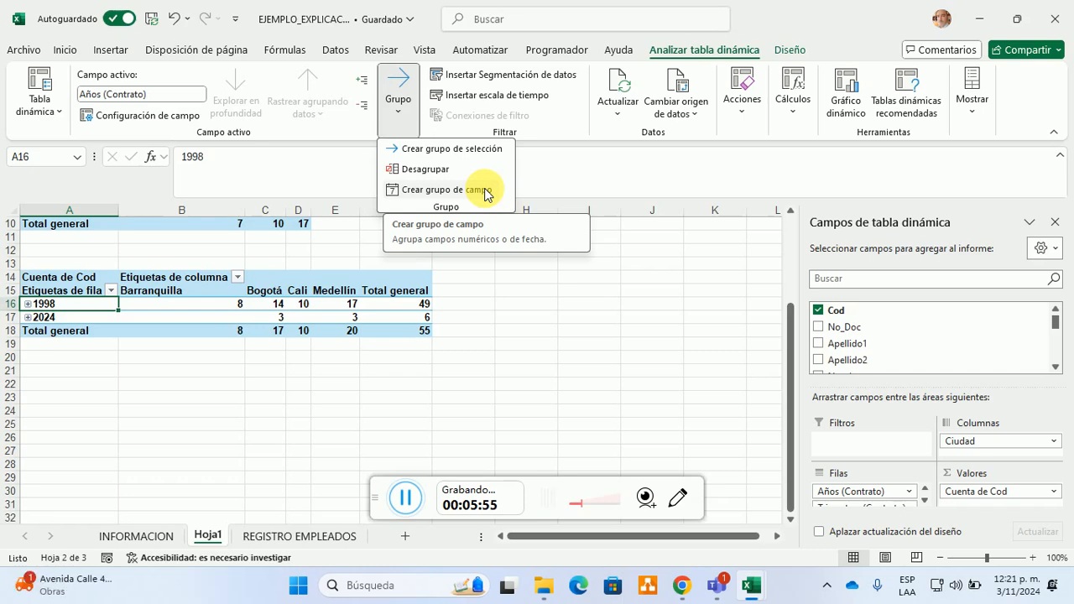
{"action": "left_click", "coordinate": [438, 191]}
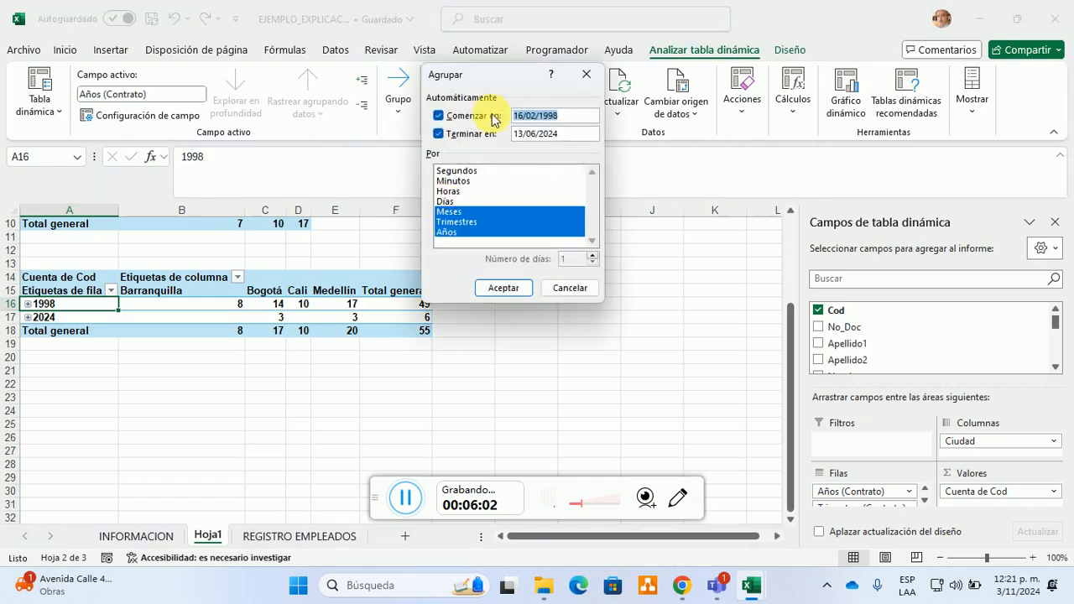
{"action": "left_click_drag", "start_coordinate": [491, 74], "coordinate": [450, 93]}
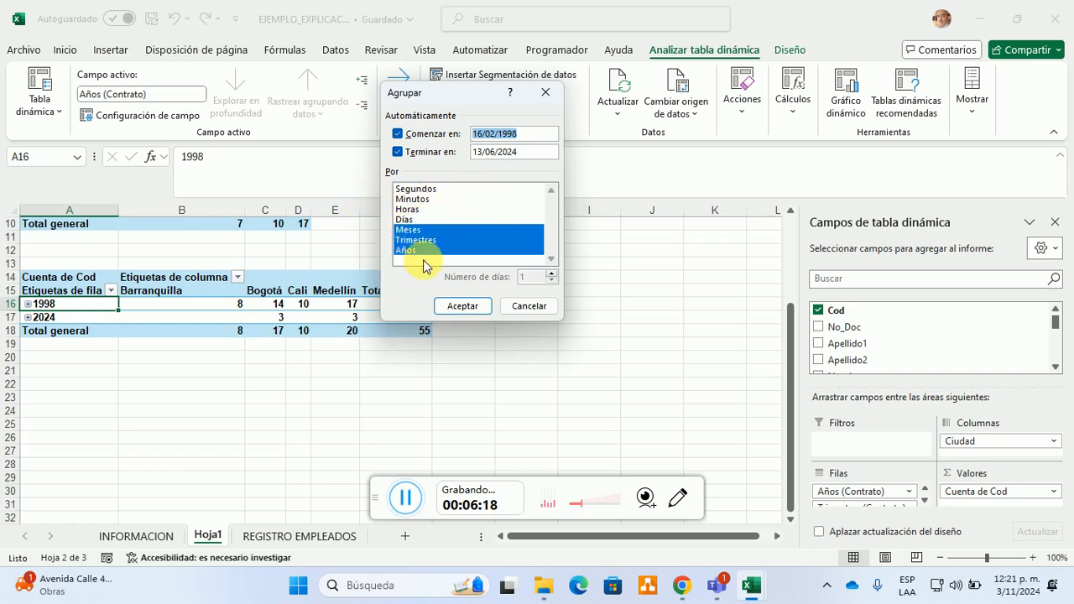
{"action": "left_click", "coordinate": [551, 256]}
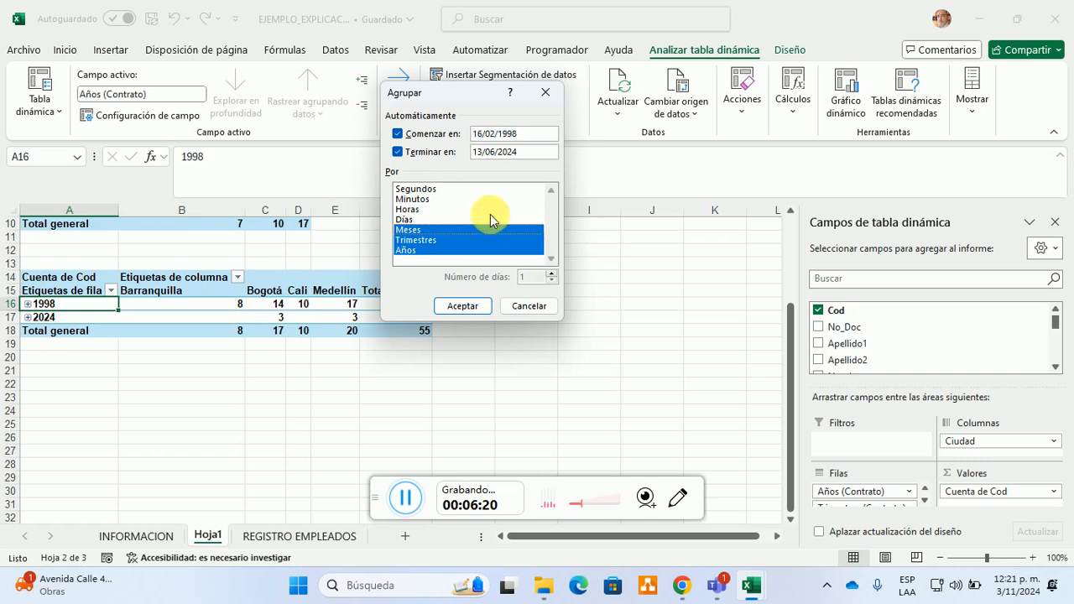
{"action": "left_click", "coordinate": [414, 232]}
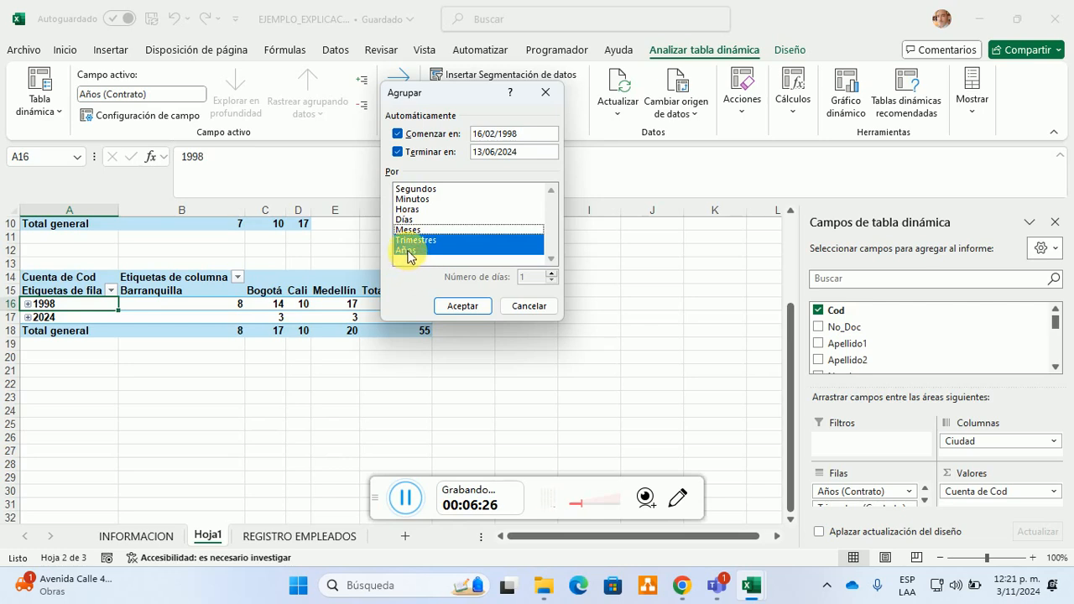
{"action": "left_click", "coordinate": [409, 252]}
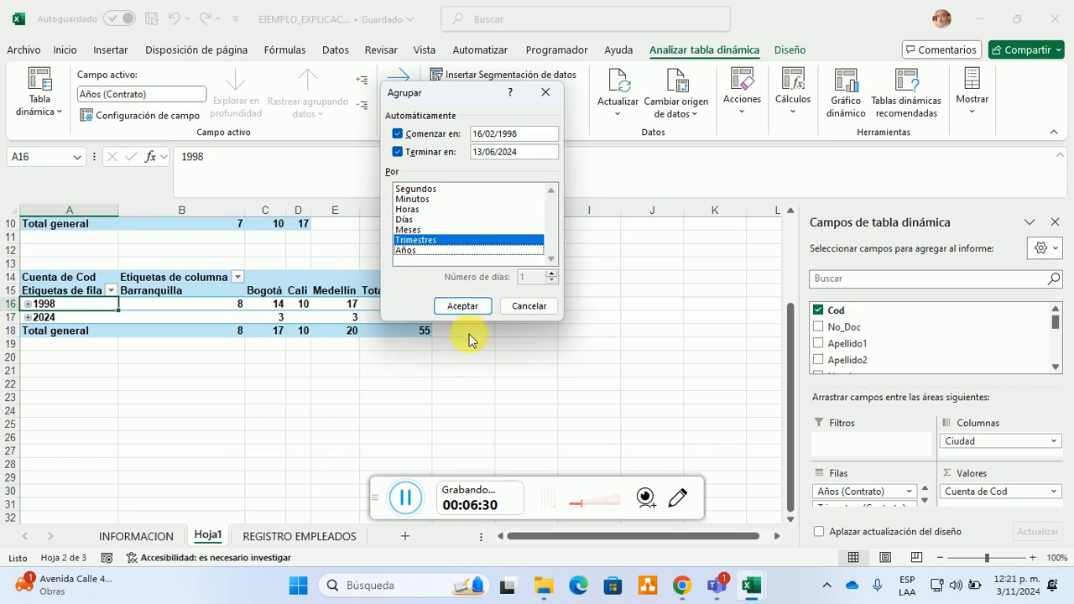
{"action": "left_click", "coordinate": [462, 306]}
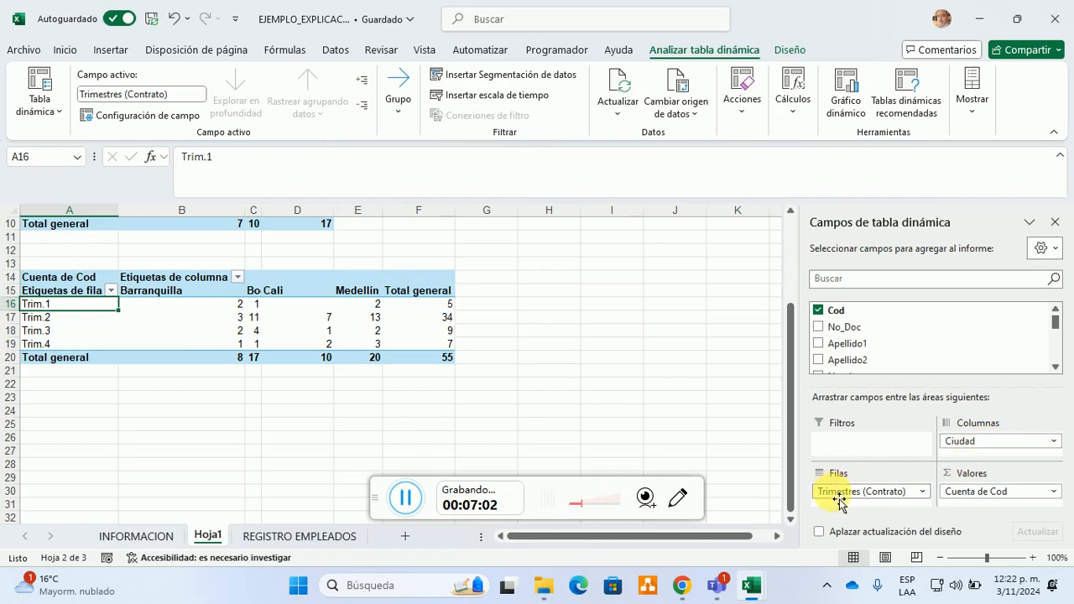
Step: Swap the pivot table's layout so Ciudad is in the rows and Trimestres (Contrato) is in the columns
{"action": "mouse_move", "coordinate": [841, 501]}
{"action": "left_mouse_down"}
{"action": "mouse_move", "coordinate": [835, 493]}
{"action": "mouse_move", "coordinate": [895, 478]}
{"action": "mouse_move", "coordinate": [1027, 466]}
{"action": "mouse_move", "coordinate": [997, 458]}
{"action": "mouse_move", "coordinate": [881, 501]}
{"action": "mouse_move", "coordinate": [833, 491]}
{"action": "left_mouse_up"}
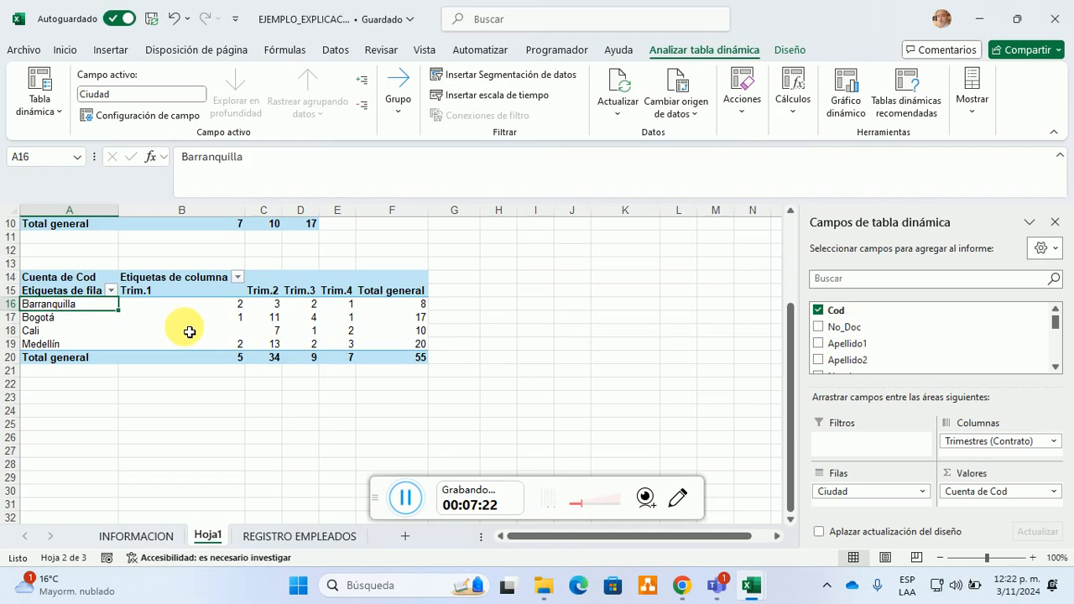
{"action": "mouse_move", "coordinate": [190, 332]}
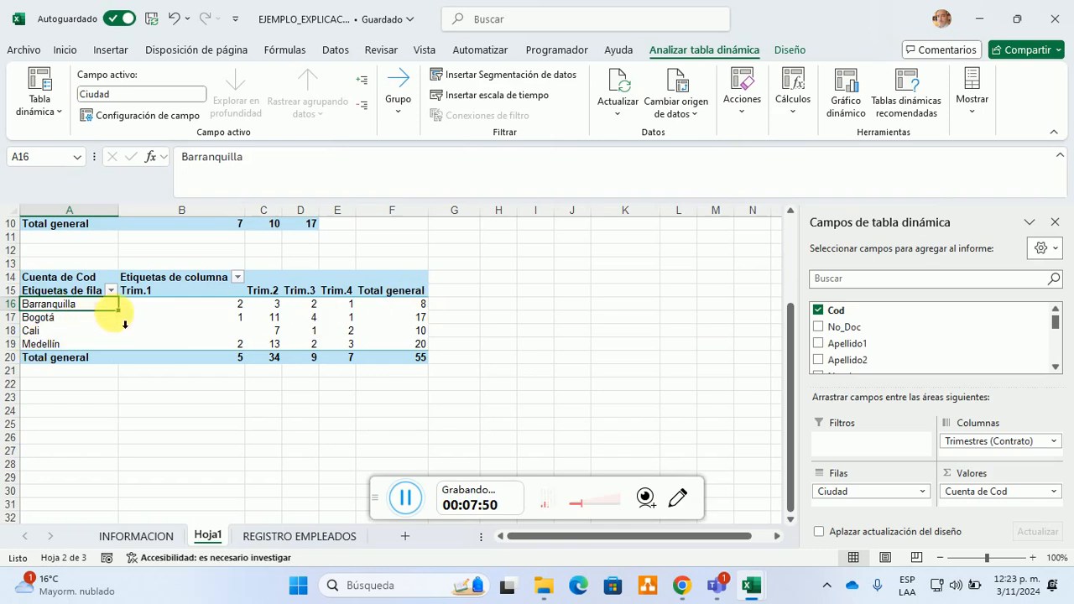
{"action": "mouse_move", "coordinate": [222, 312]}
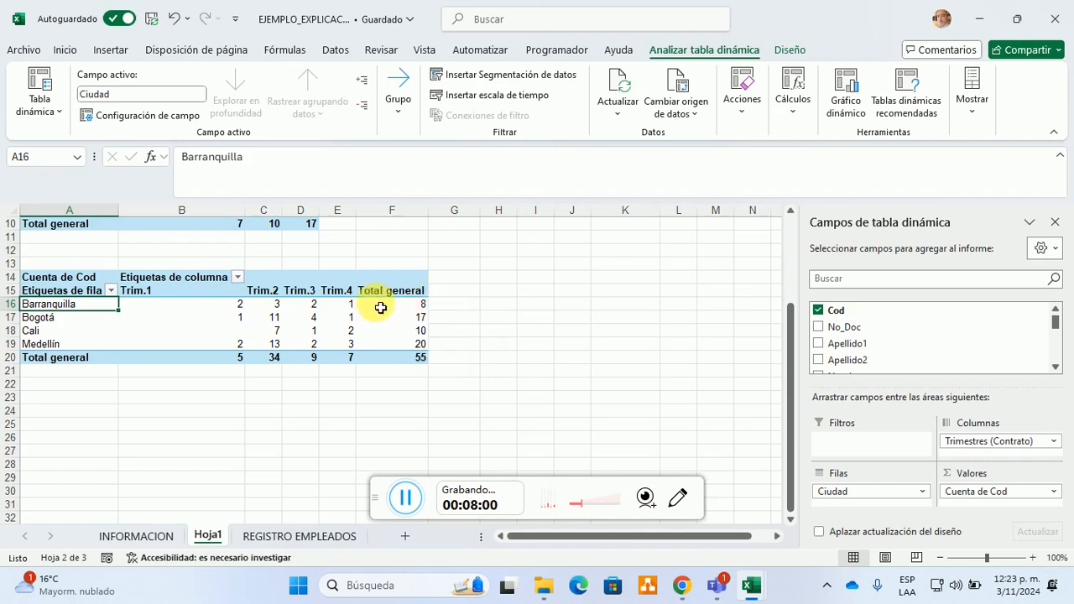
{"action": "mouse_move", "coordinate": [418, 312]}
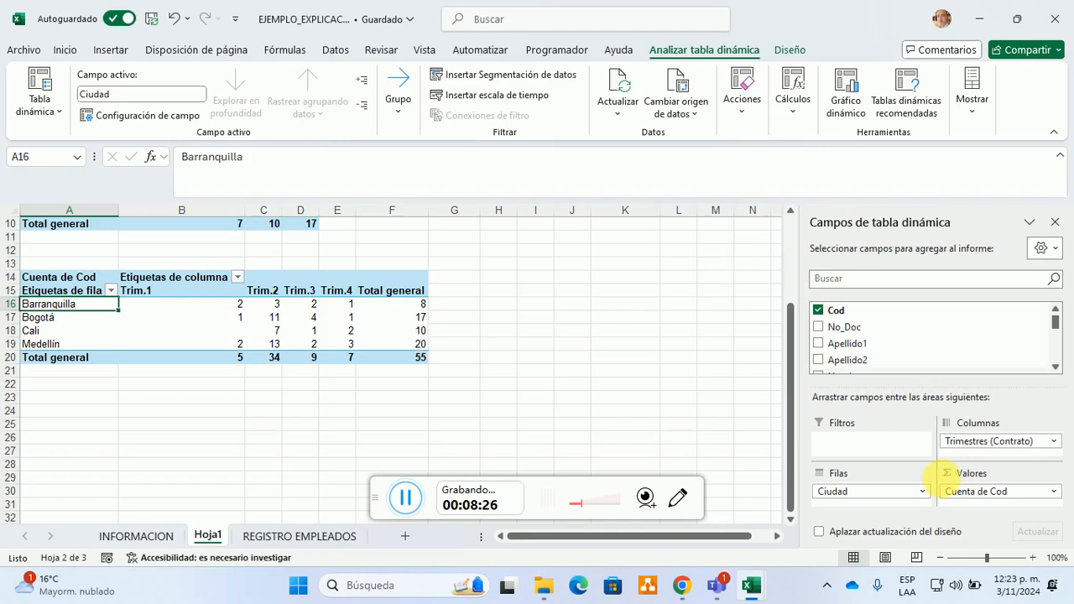
Step: Replace the Cod count in the pivot table's values with the sum of Salario
{"action": "left_click_drag", "start_coordinate": [982, 500], "coordinate": [901, 352]}
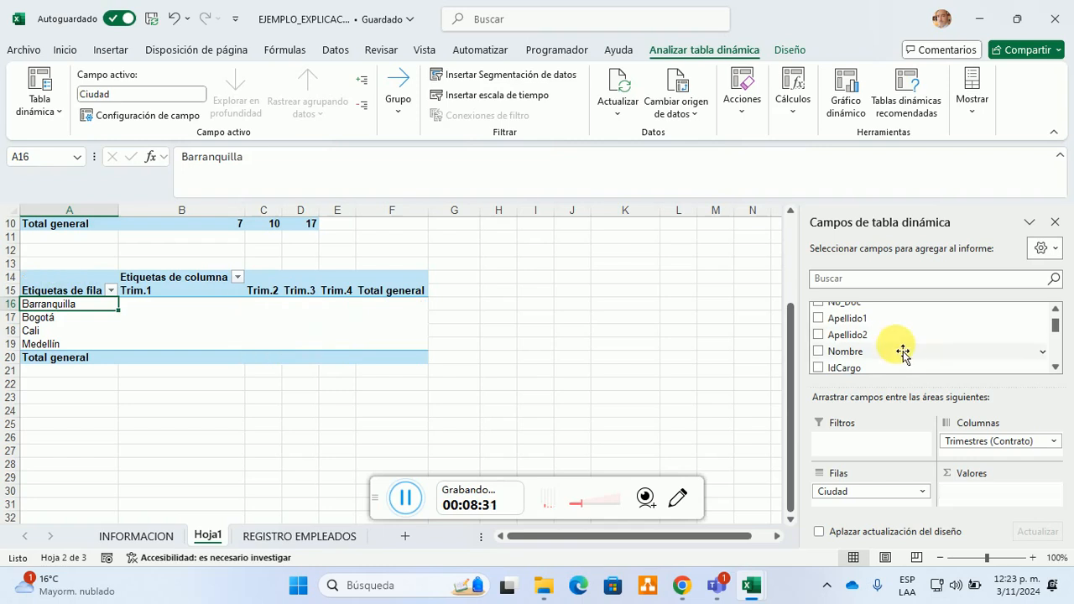
{"action": "scroll", "coordinate": [903, 352], "scroll_direction": "down", "scroll_amount": 3}
{"action": "scroll", "coordinate": [902, 352], "scroll_direction": "up", "scroll_amount": 2}
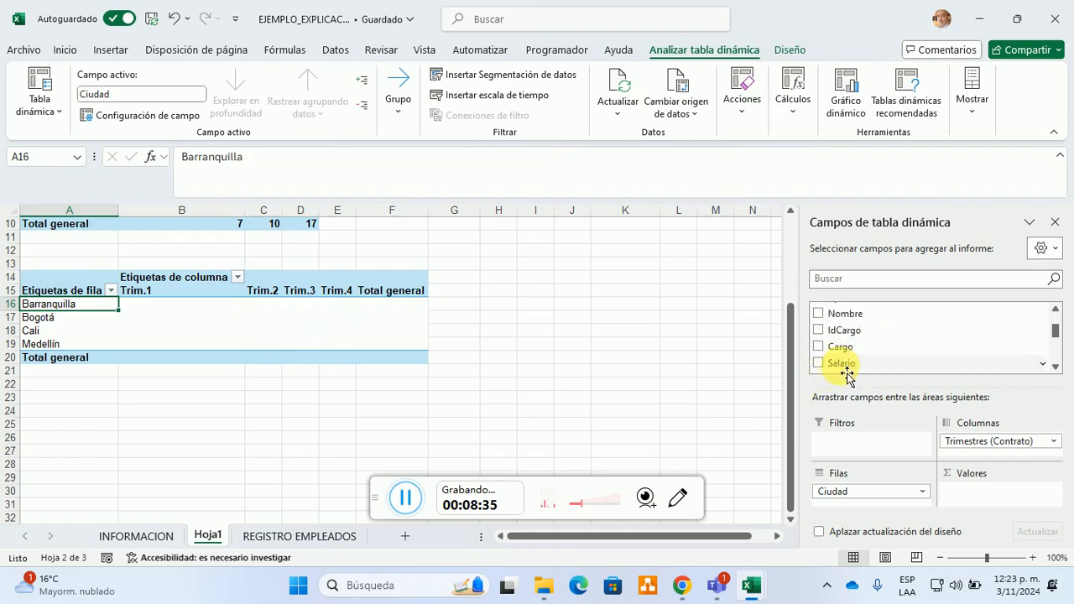
{"action": "left_click_drag", "start_coordinate": [844, 370], "coordinate": [976, 496]}
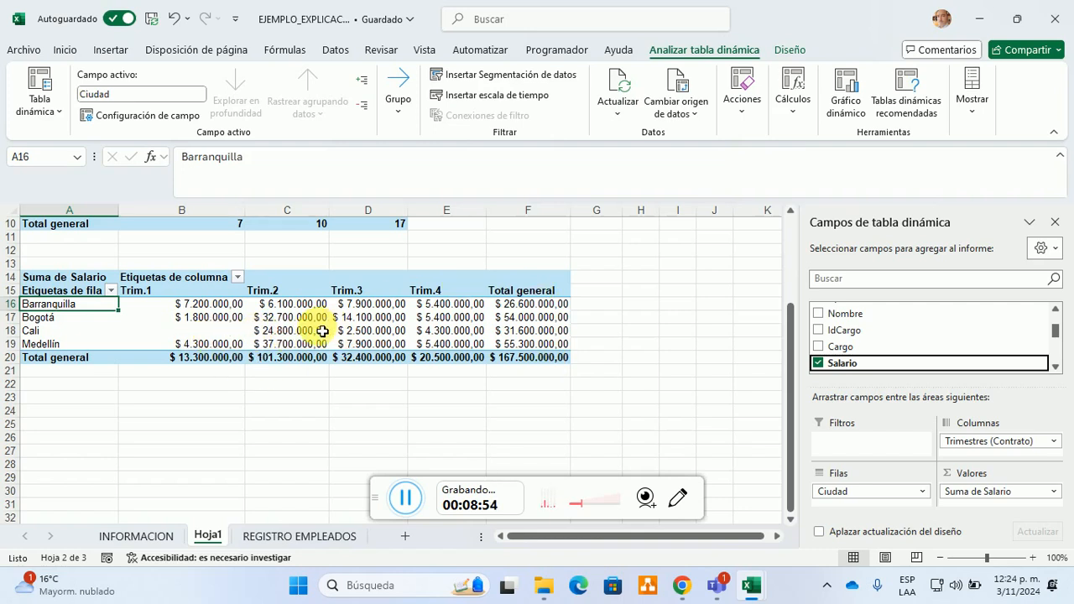
{"action": "mouse_move", "coordinate": [323, 331]}
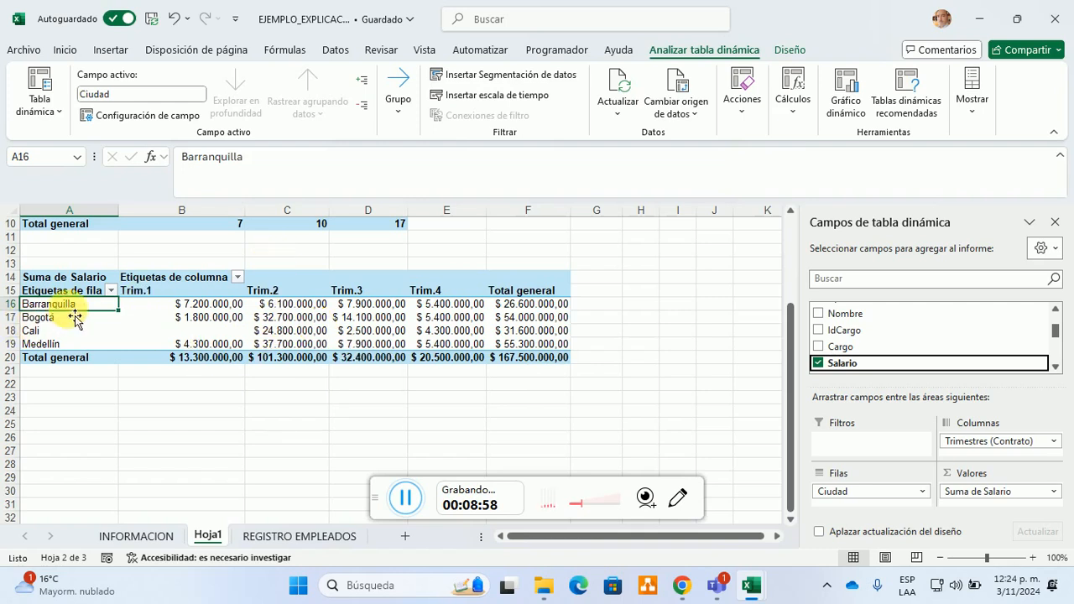
Step: Change the Salario value field's calculation to Promedio
{"action": "left_click", "coordinate": [991, 495]}
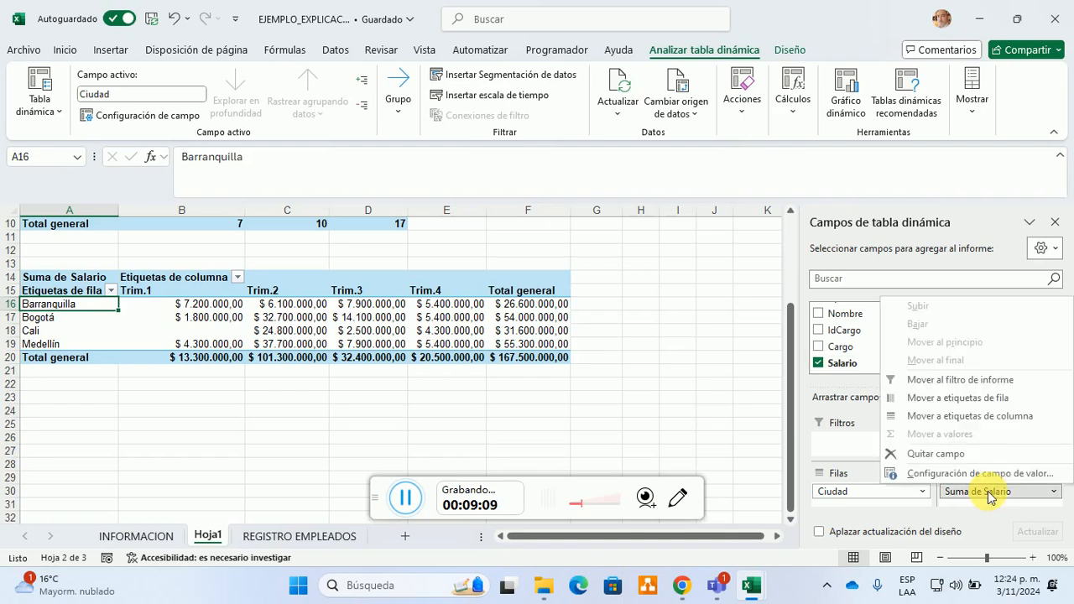
{"action": "left_click", "coordinate": [1057, 493]}
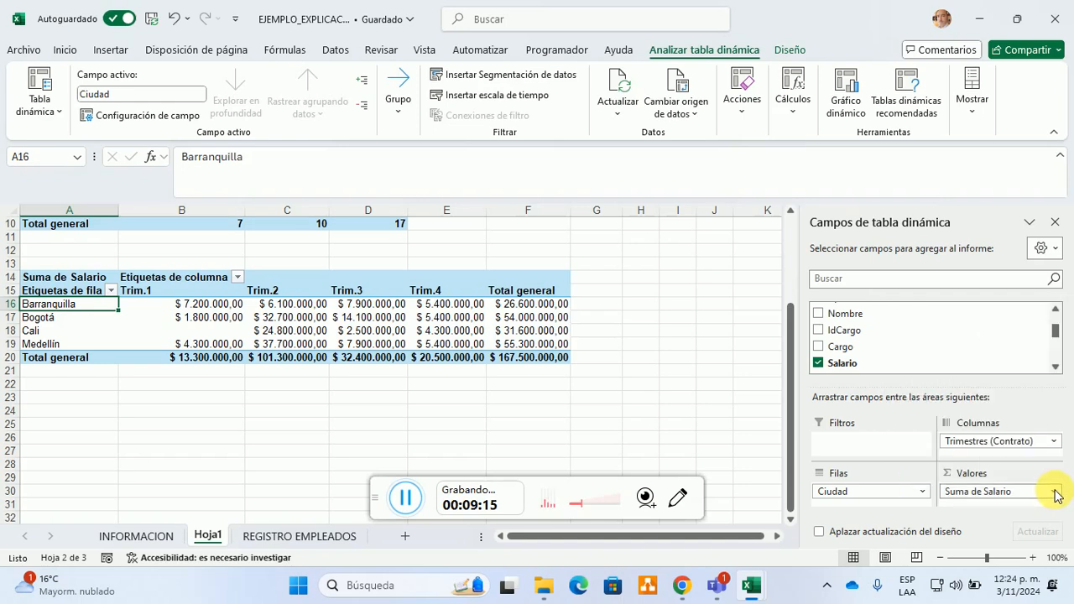
{"action": "left_click", "coordinate": [1055, 494]}
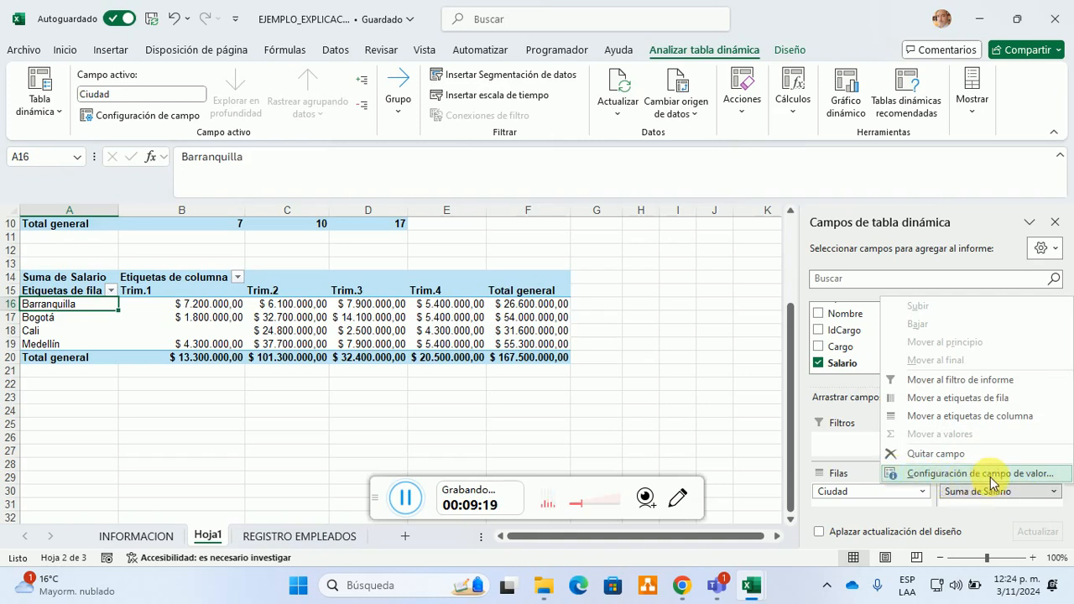
{"action": "left_click", "coordinate": [948, 475]}
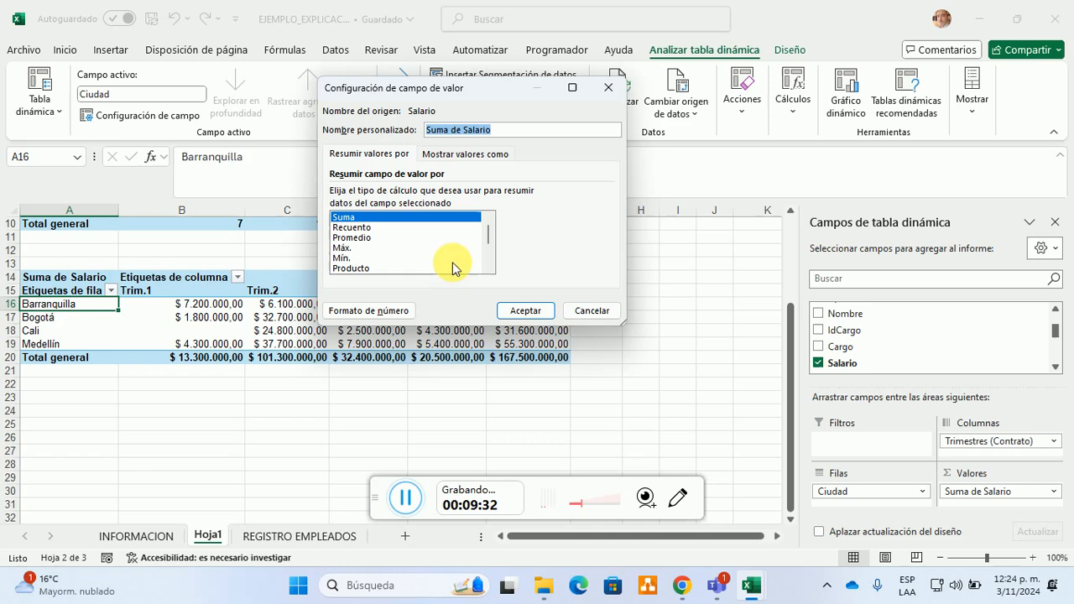
{"action": "scroll", "coordinate": [487, 269], "scroll_direction": "down", "scroll_amount": 2}
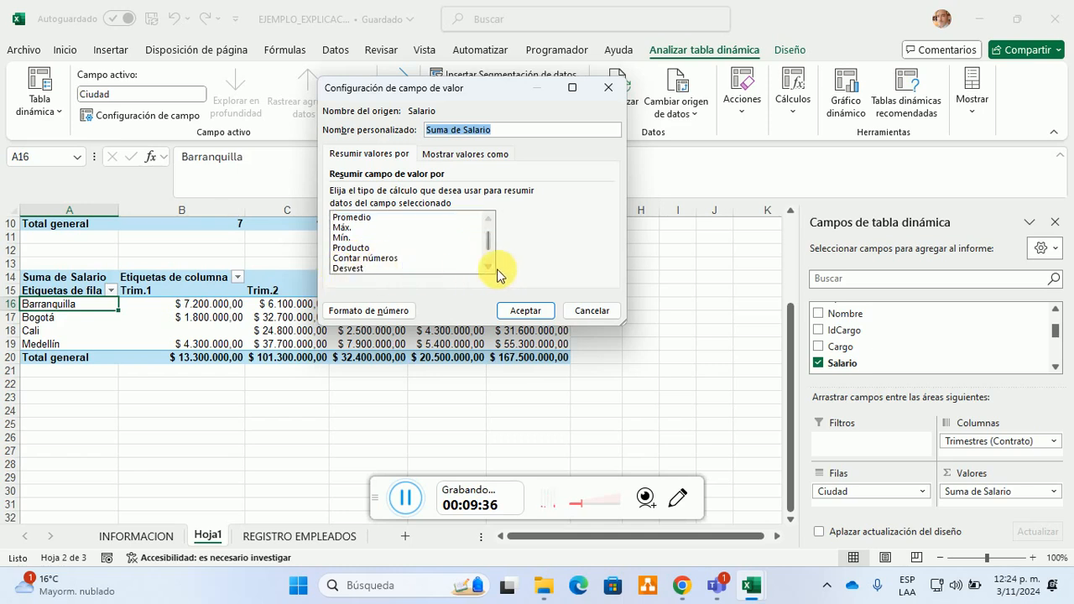
{"action": "scroll", "coordinate": [491, 267], "scroll_direction": "down", "scroll_amount": 3}
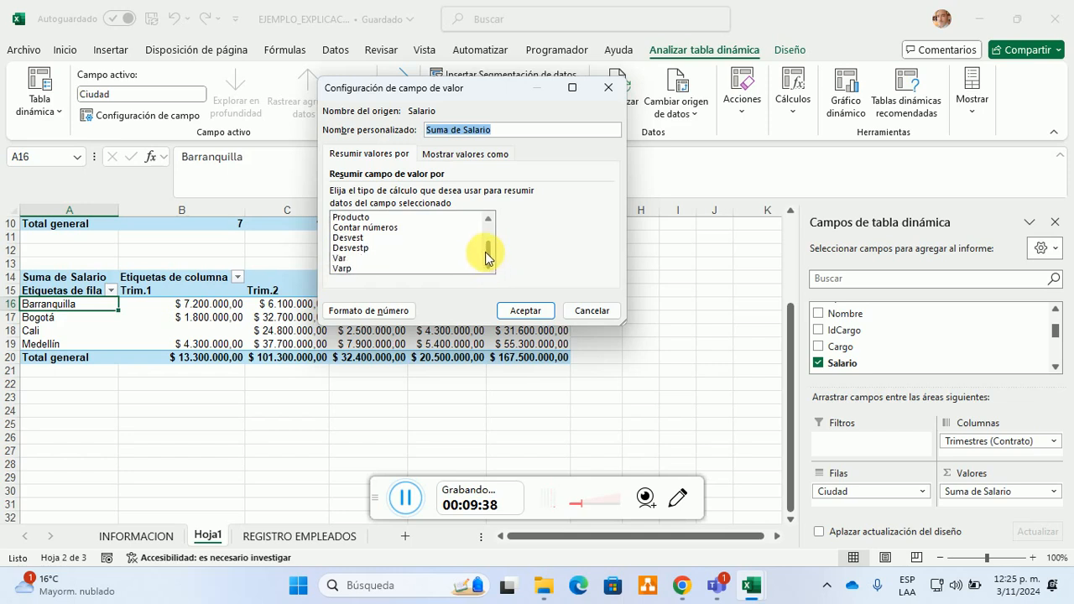
{"action": "left_click_drag", "start_coordinate": [488, 251], "coordinate": [492, 224]}
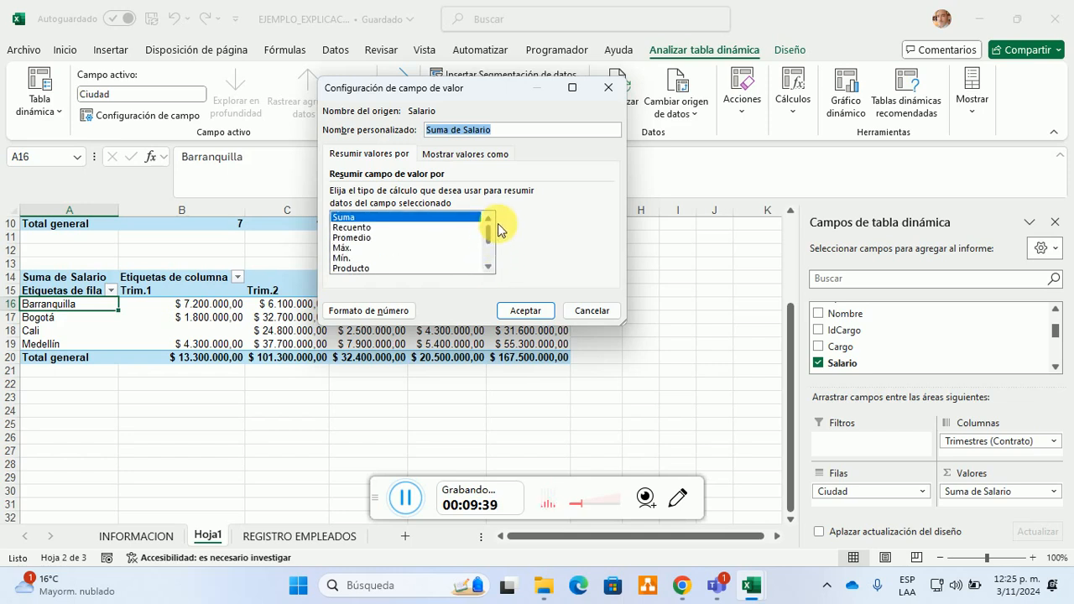
{"action": "left_click", "coordinate": [352, 238]}
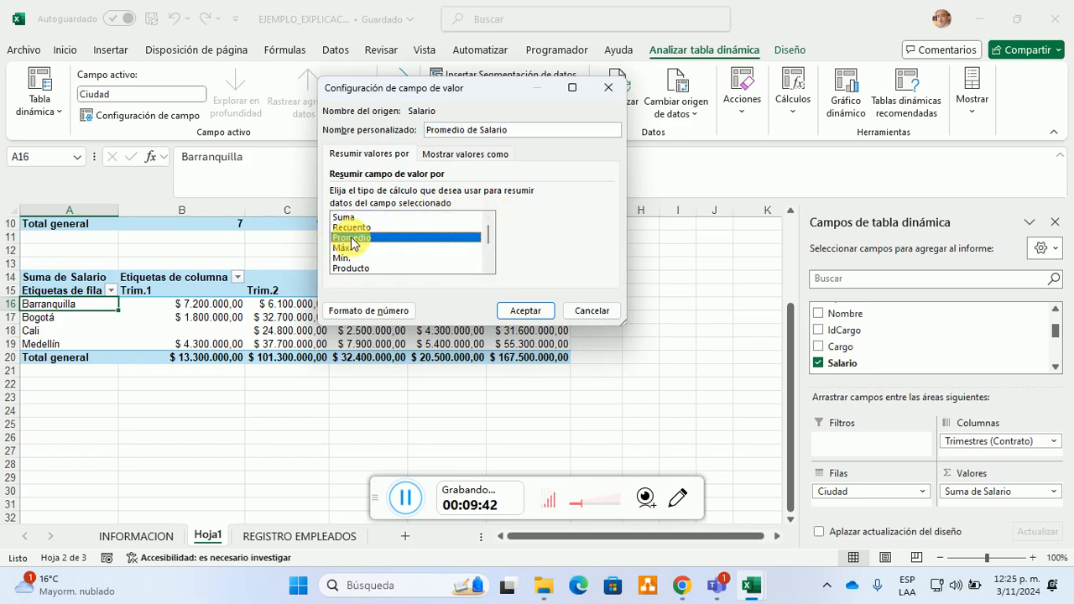
{"action": "left_click", "coordinate": [534, 313]}
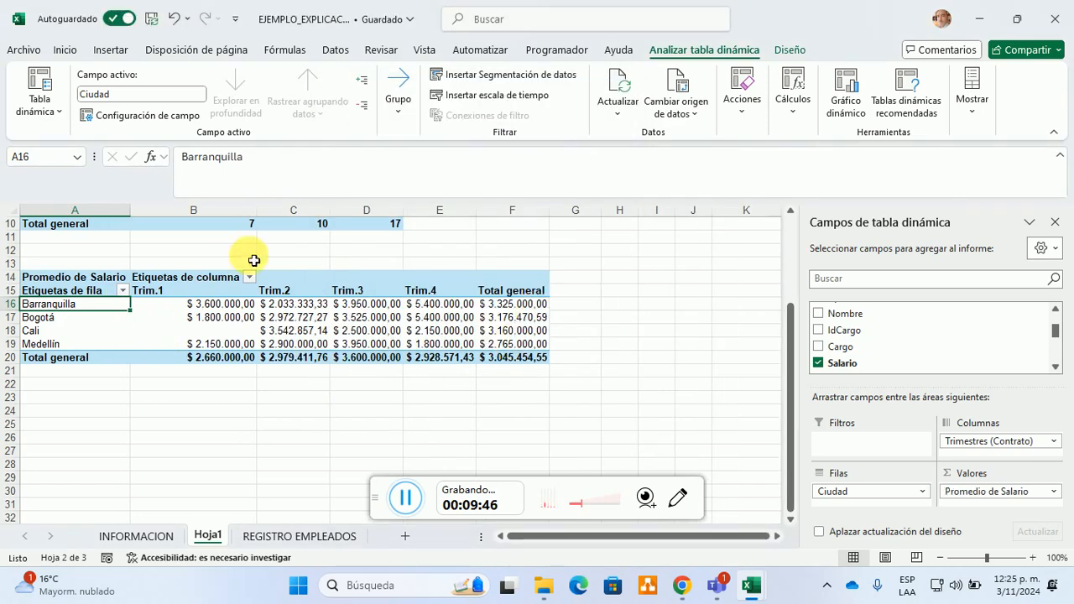
Step: Replace Trimestres (Contrato) with the Genero field in the pivot table's columns
{"action": "mouse_move", "coordinate": [212, 323]}
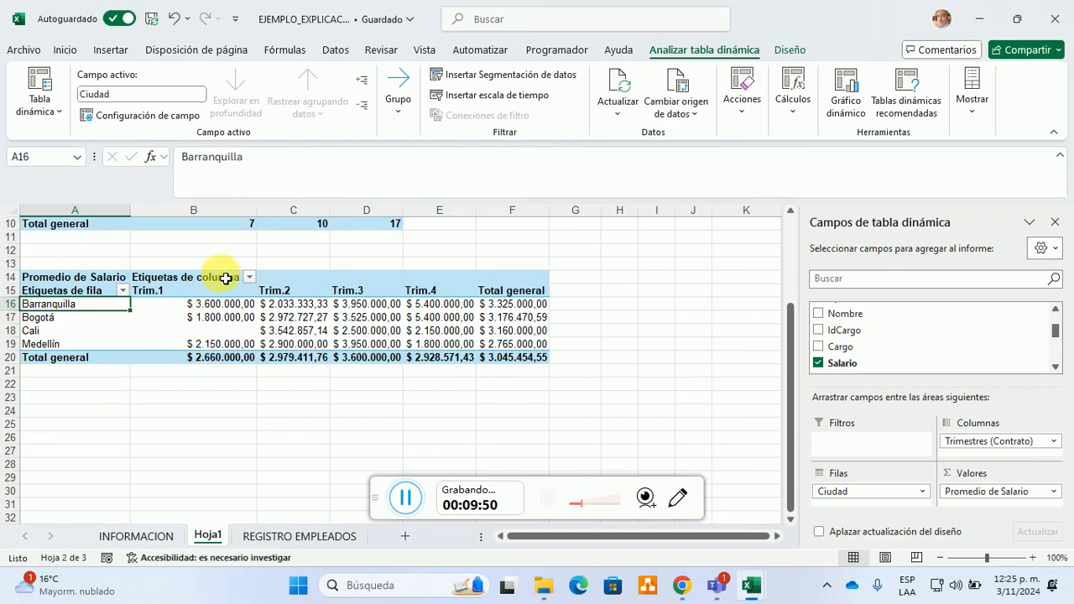
{"action": "mouse_move", "coordinate": [257, 336]}
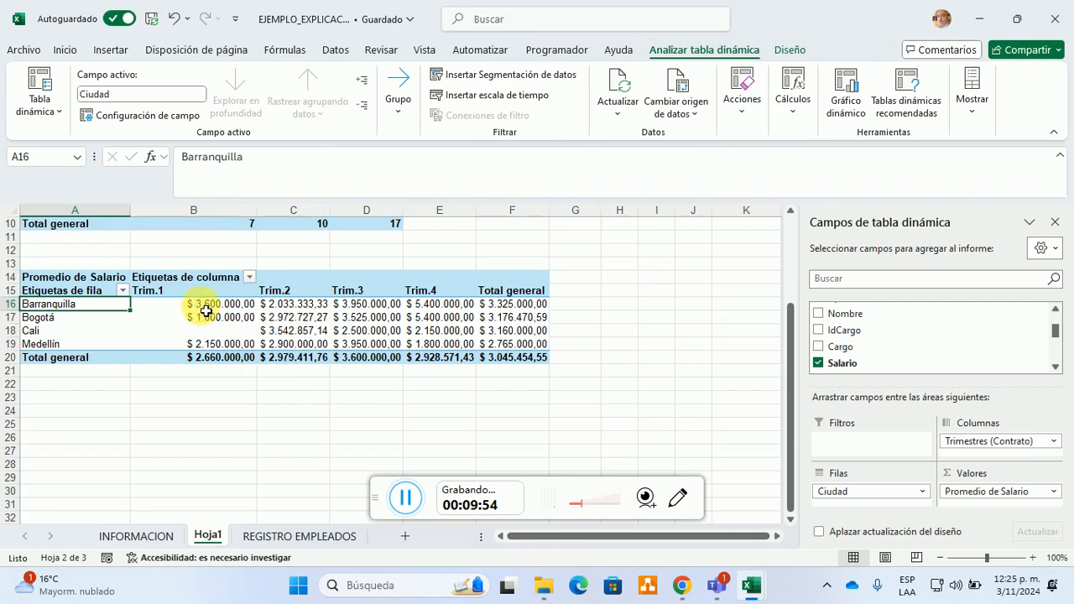
{"action": "mouse_move", "coordinate": [283, 313]}
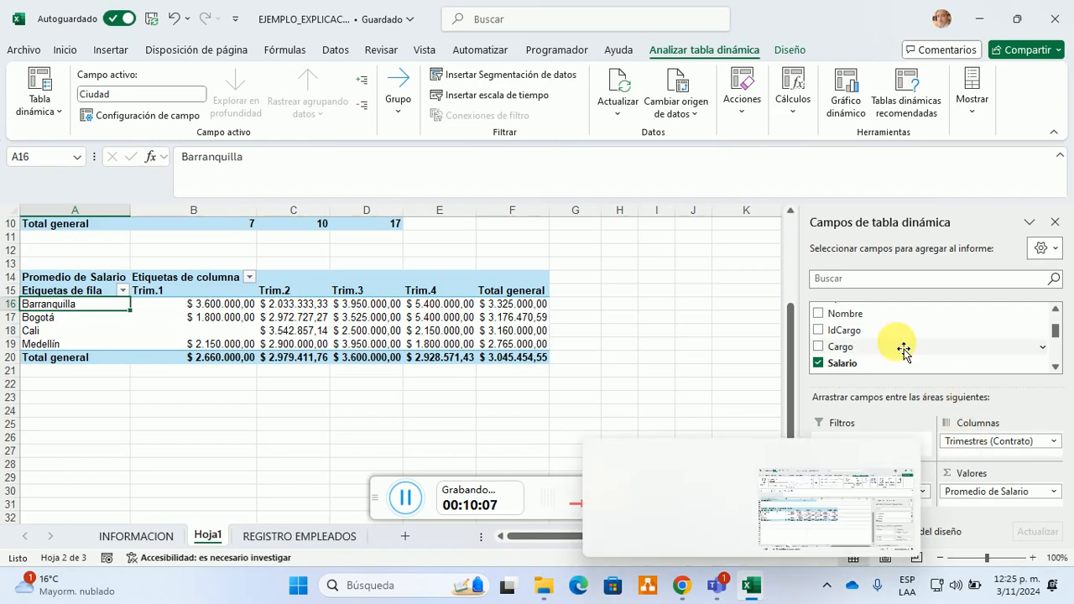
{"action": "scroll", "coordinate": [919, 361], "scroll_direction": "up", "scroll_amount": 2}
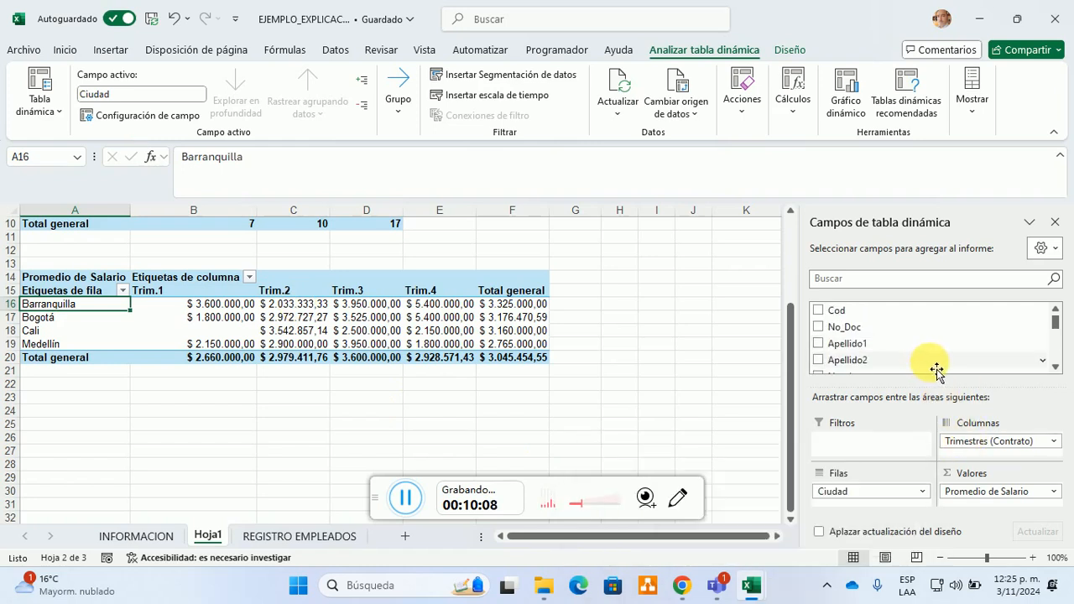
{"action": "scroll", "coordinate": [956, 366], "scroll_direction": "down", "scroll_amount": 2}
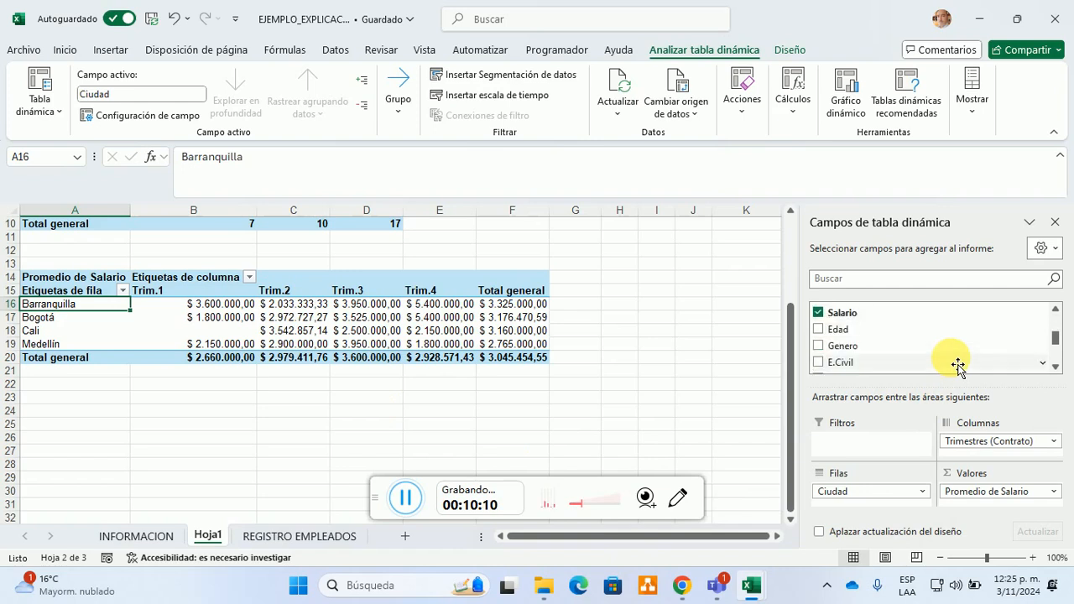
{"action": "scroll", "coordinate": [961, 363], "scroll_direction": "down", "scroll_amount": 2}
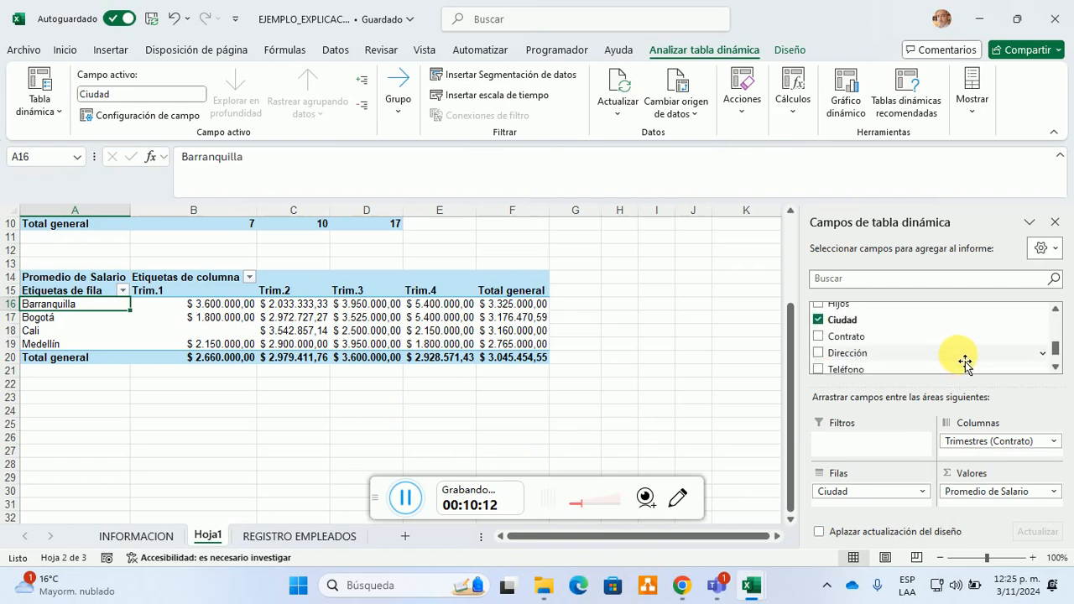
{"action": "scroll", "coordinate": [965, 363], "scroll_direction": "down", "scroll_amount": 1}
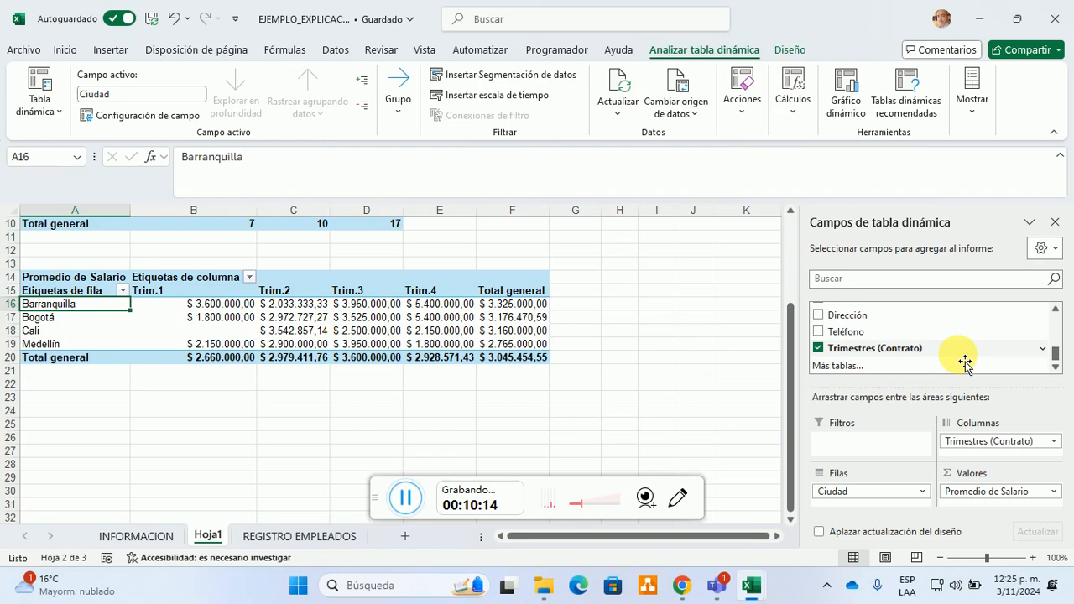
{"action": "scroll", "coordinate": [965, 363], "scroll_direction": "up", "scroll_amount": 2}
{"action": "scroll", "coordinate": [965, 364], "scroll_direction": "up", "scroll_amount": 1}
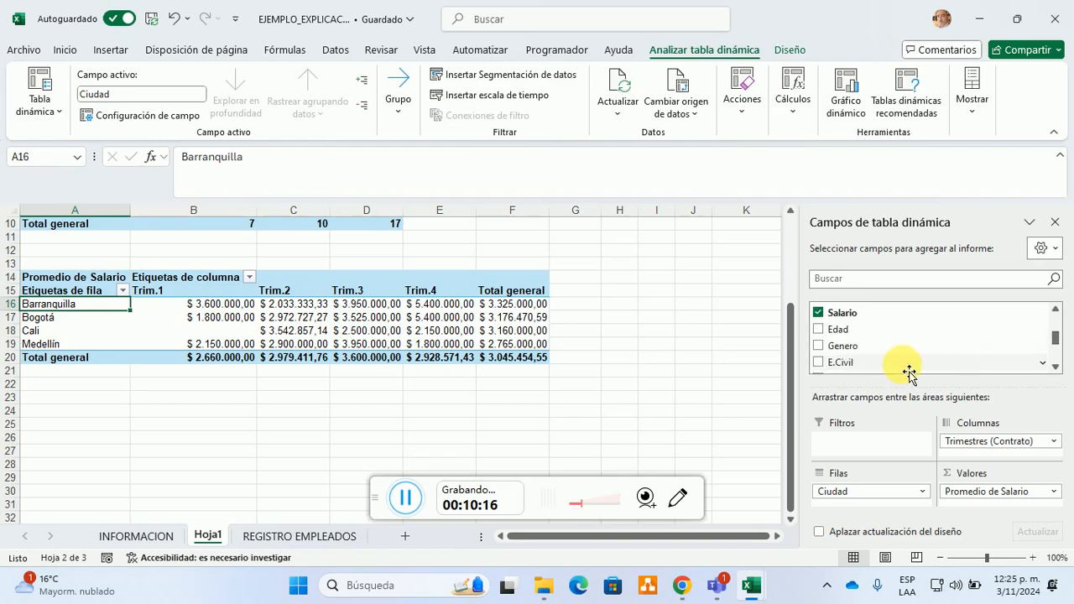
{"action": "left_click_drag", "start_coordinate": [843, 352], "coordinate": [927, 325]}
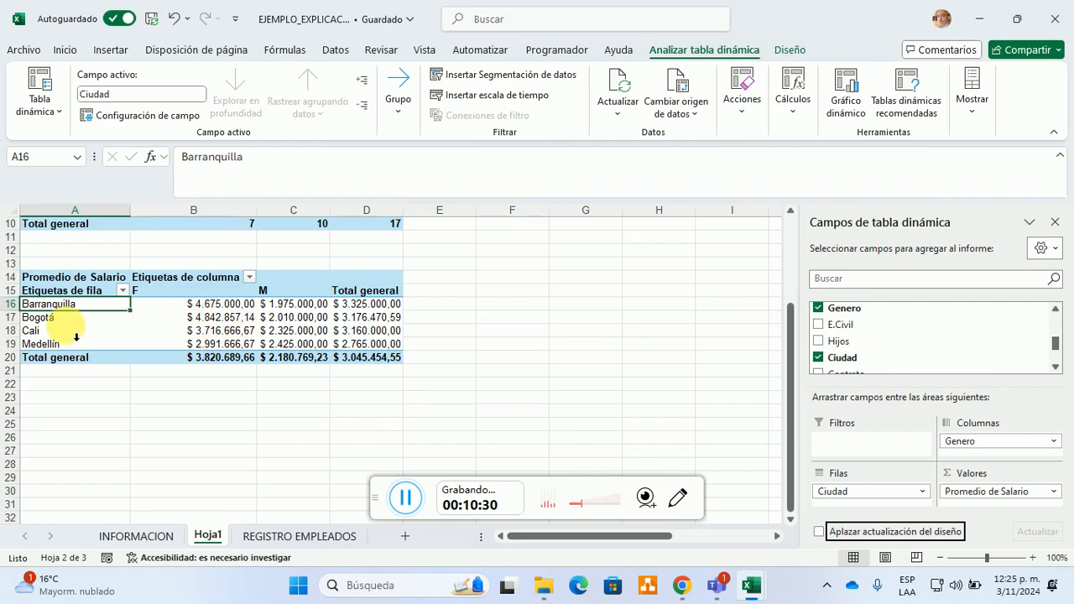
Step: Examine the average salaries by gender for Barranquilla, Bogotá and Cali
{"action": "left_click", "coordinate": [208, 307]}
{"action": "left_click", "coordinate": [298, 307]}
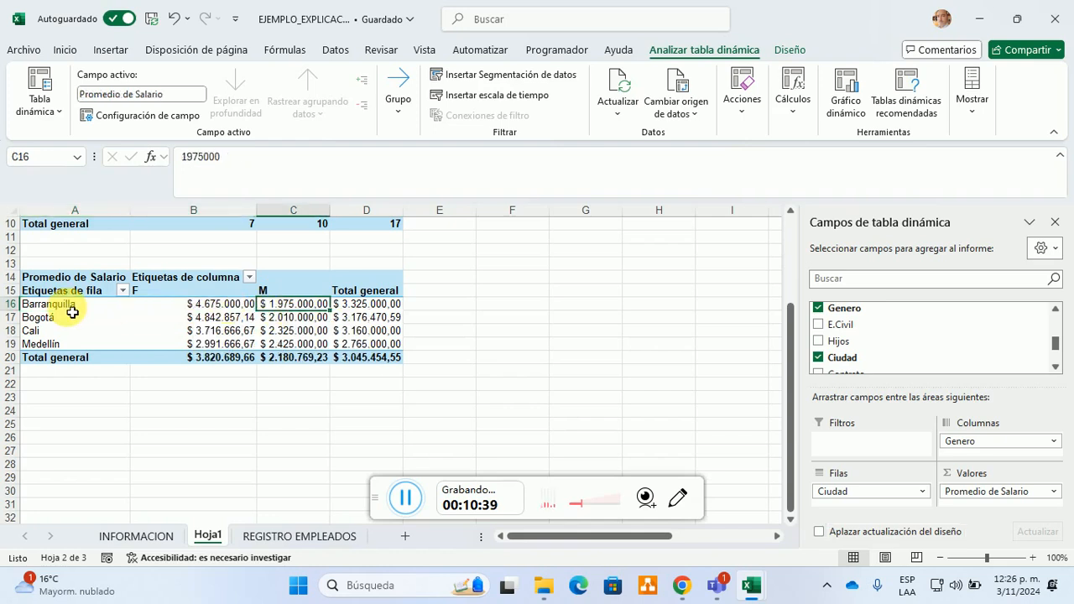
{"action": "left_click", "coordinate": [216, 322]}
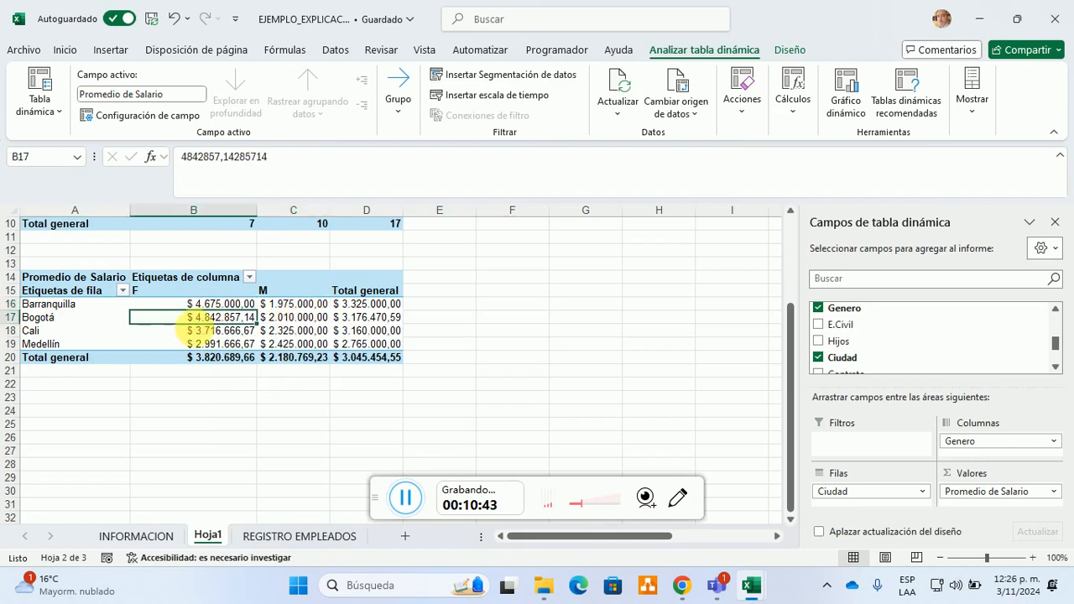
{"action": "left_click", "coordinate": [193, 330]}
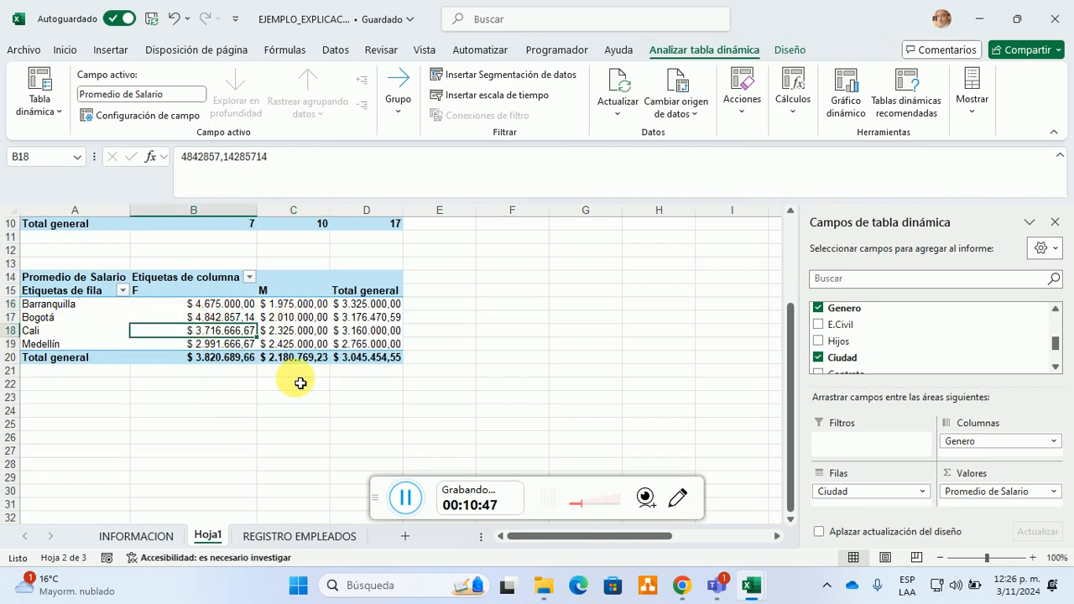